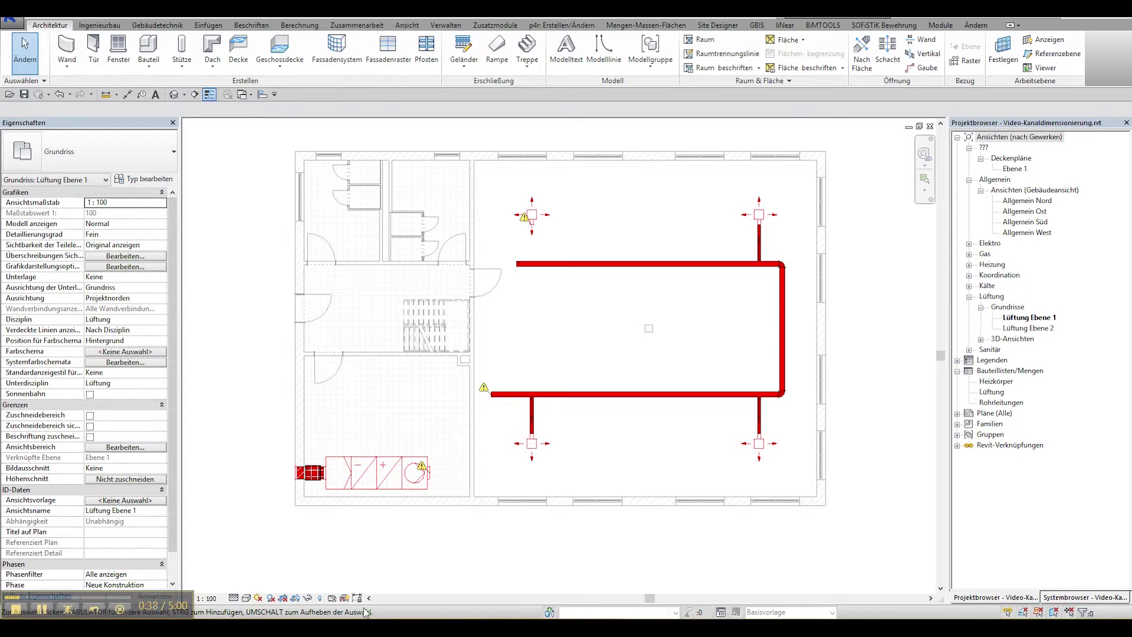
Zoom and pan to the upper-left RU Durchlass Zuluft seitlich 380x380 supply terminal
{"action": "scroll", "coordinate": [566, 329], "scroll_direction": "up", "scroll_amount": 2}
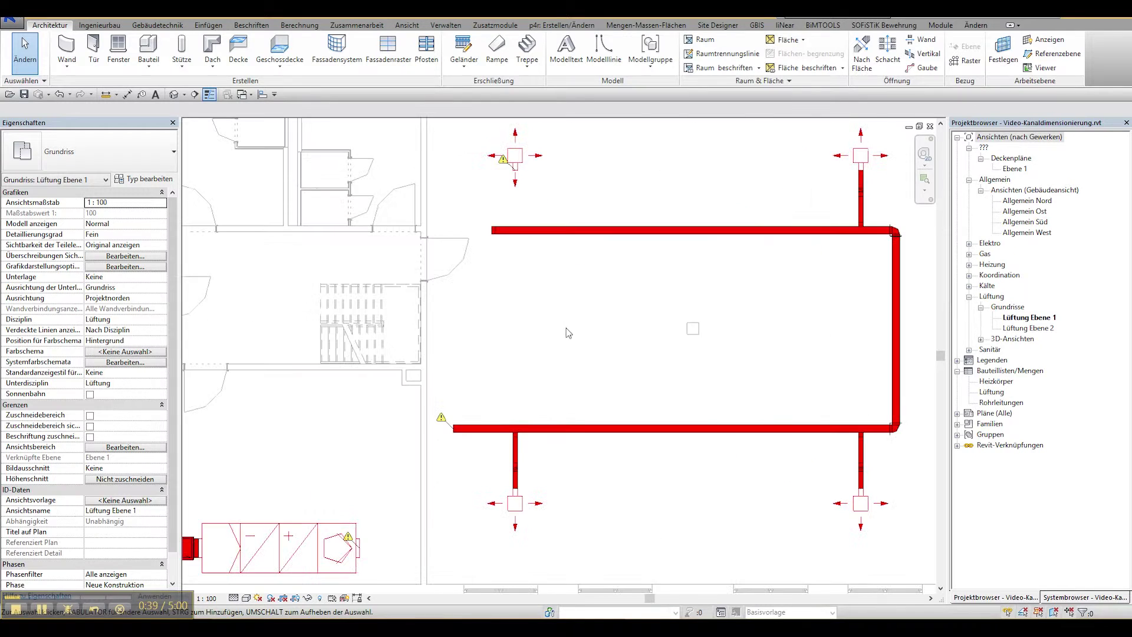
{"action": "middle_click_drag", "start_coordinate": [599, 323], "coordinate": [561, 369]}
{"action": "scroll", "coordinate": [439, 204], "scroll_direction": "up", "scroll_amount": 3}
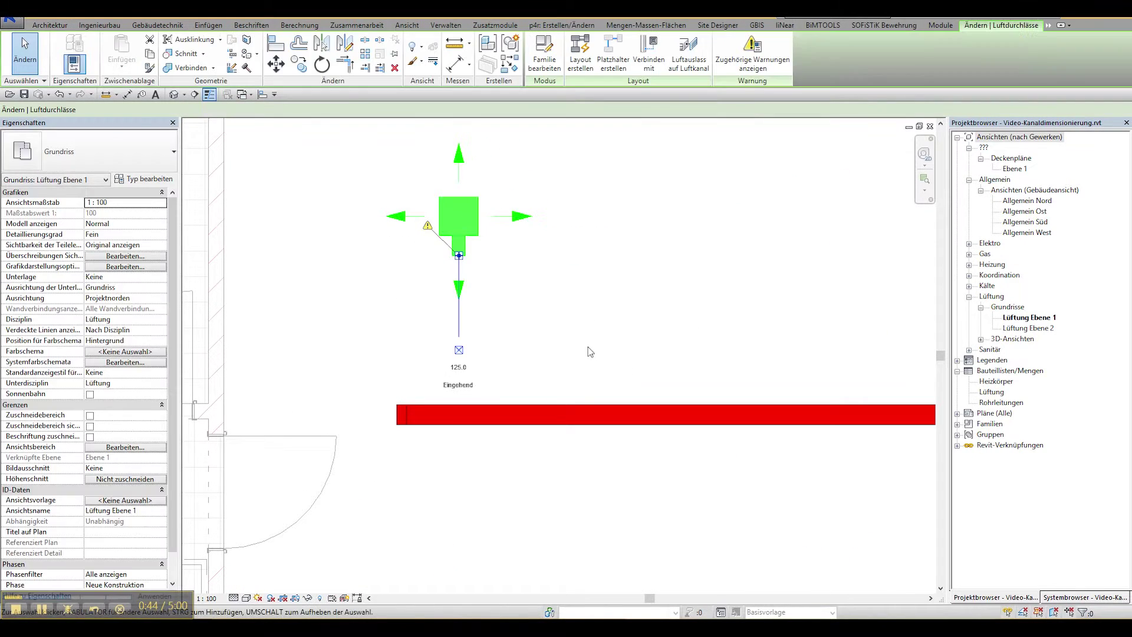
{"action": "scroll", "coordinate": [588, 348], "scroll_direction": "down", "scroll_amount": 1}
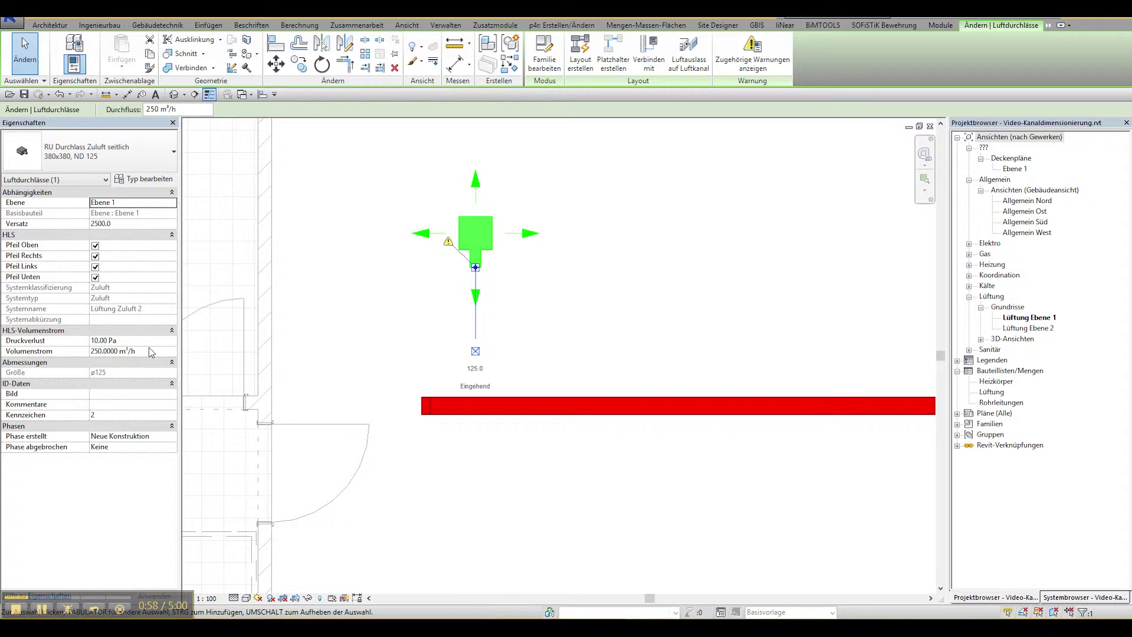
Draw a 500 mm duct from the upper-left terminal at 2750 mm offset into the main duct
{"action": "right_click", "coordinate": [476, 267]}
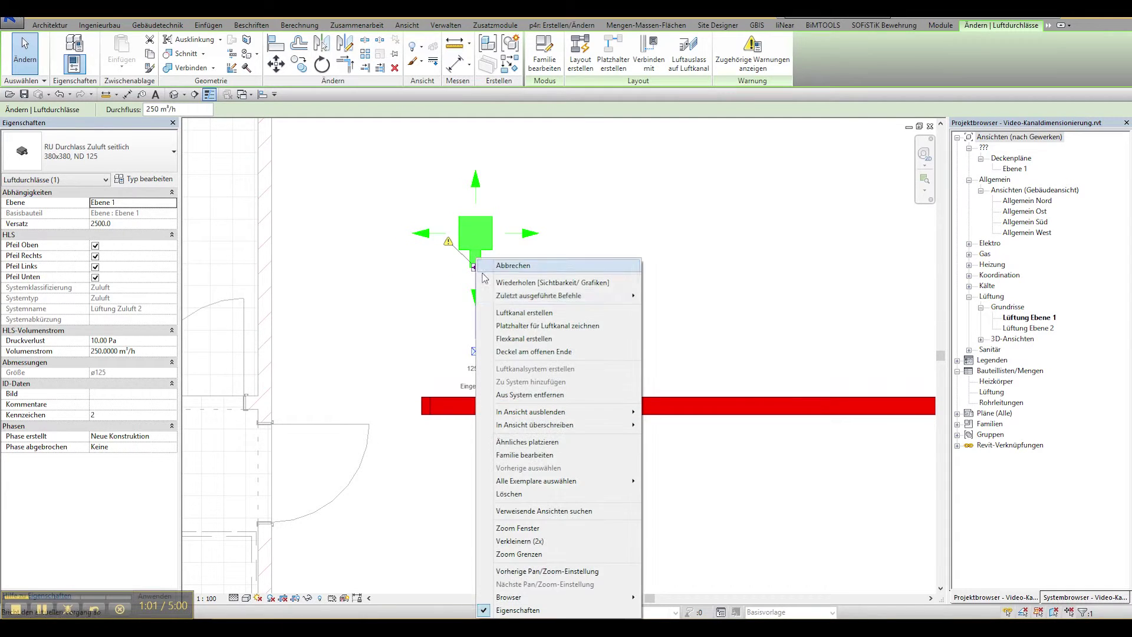
{"action": "left_click", "coordinate": [498, 312]}
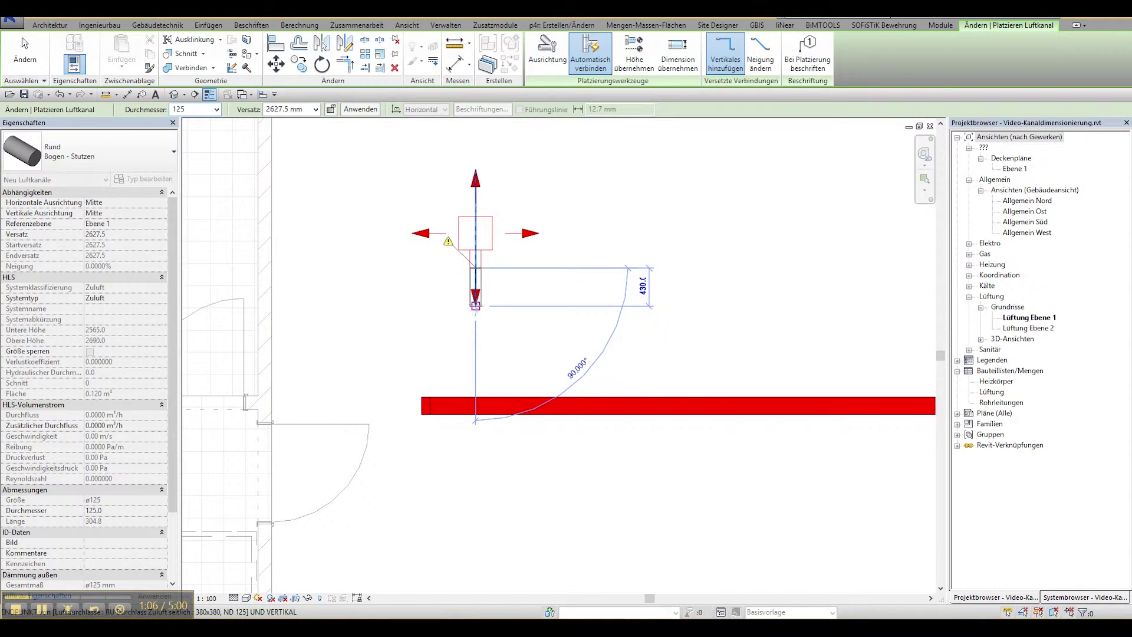
{"action": "type", "text": "500"}
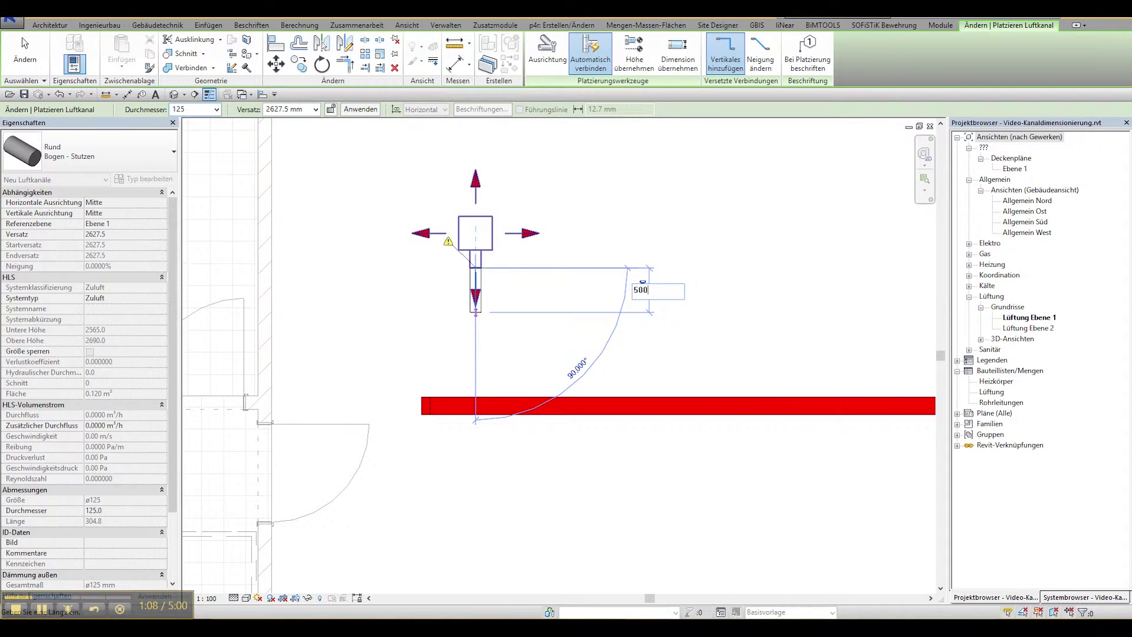
{"action": "key", "text": "Return"}
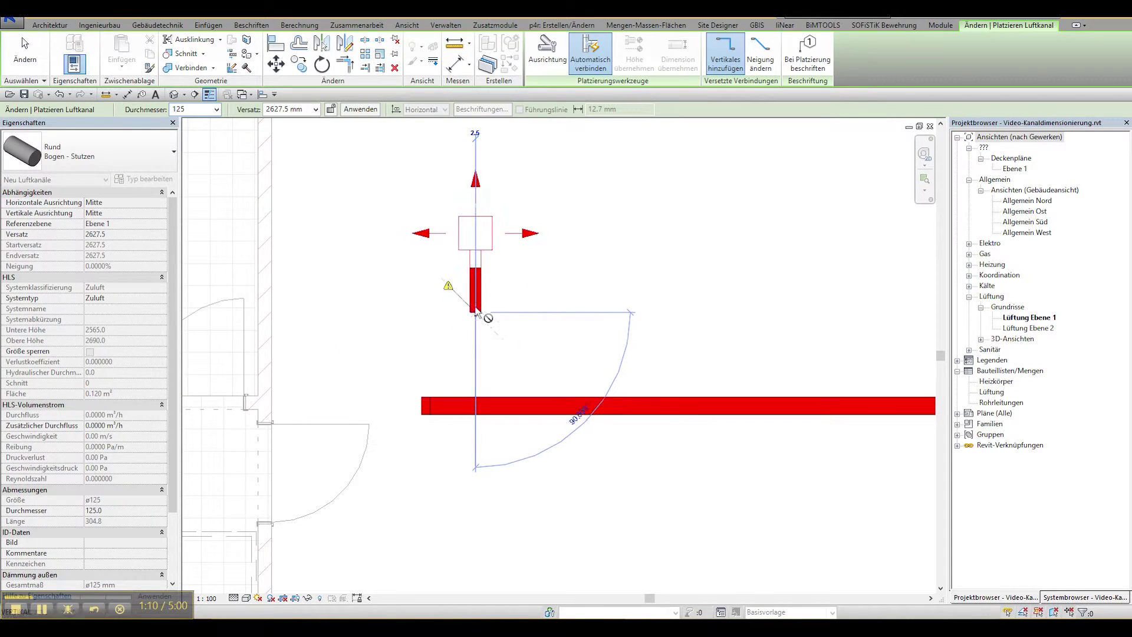
{"action": "left_click", "coordinate": [316, 109]}
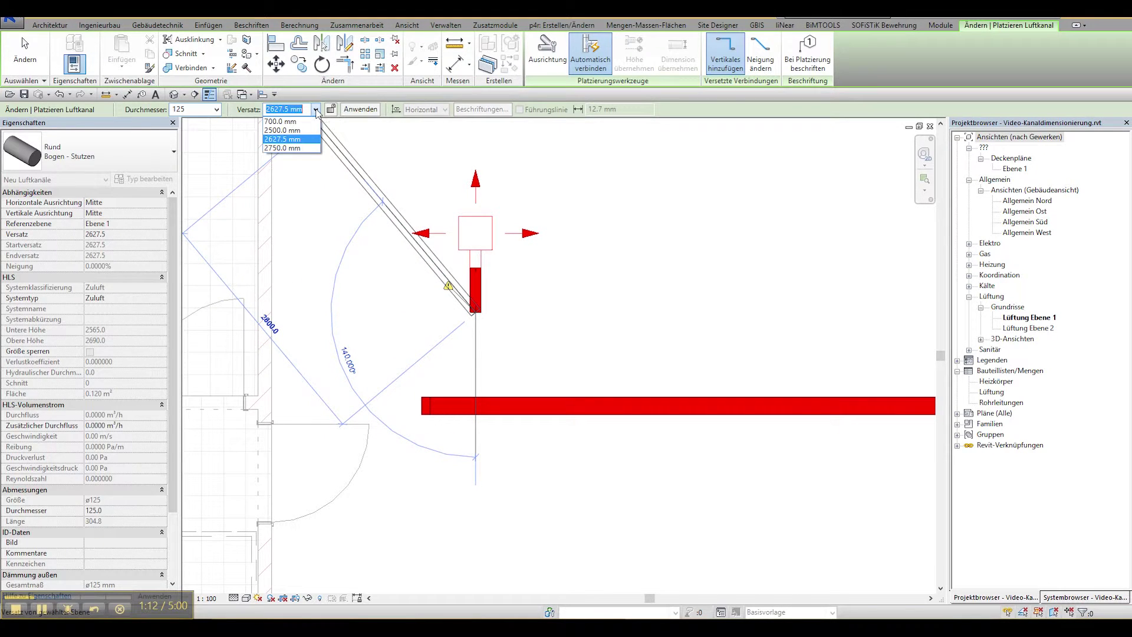
{"action": "left_click", "coordinate": [312, 148]}
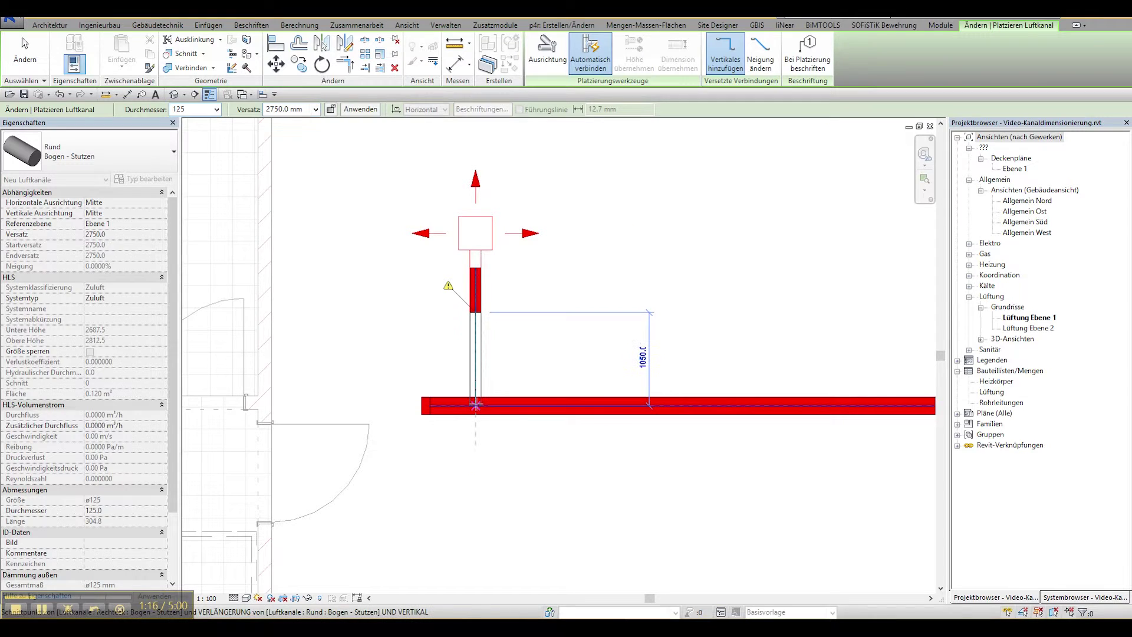
{"action": "left_click", "coordinate": [476, 406]}
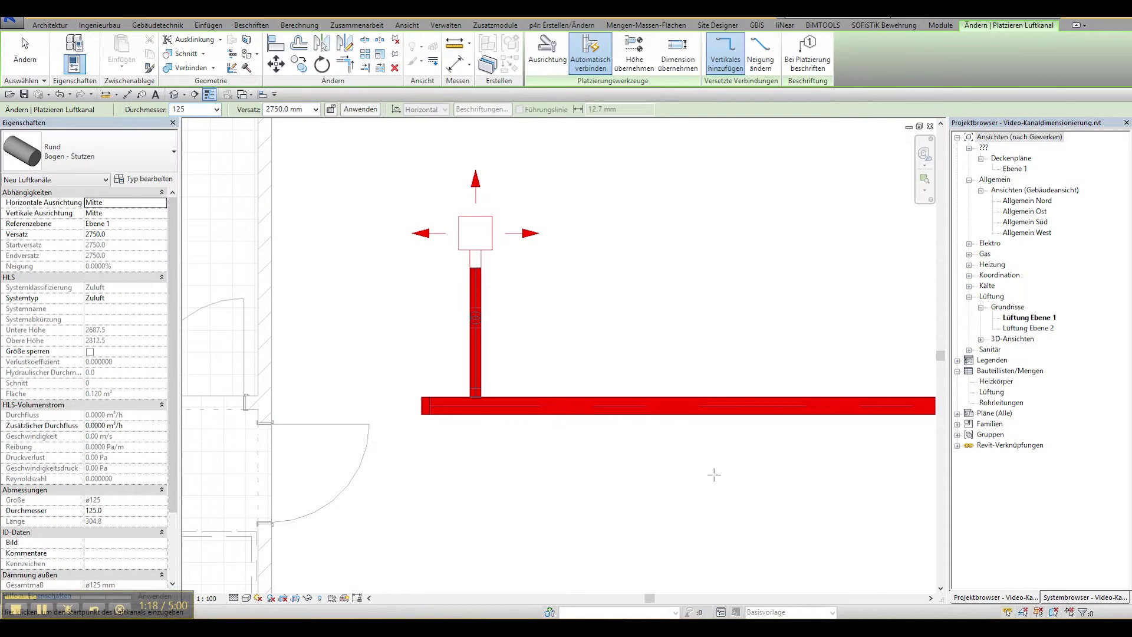
{"action": "scroll", "coordinate": [675, 378], "scroll_direction": "down", "scroll_amount": 2}
{"action": "scroll", "coordinate": [657, 519], "scroll_direction": "down", "scroll_amount": 2}
{"action": "scroll", "coordinate": [715, 512], "scroll_direction": "down", "scroll_amount": 2}
{"action": "mouse_move", "coordinate": [715, 512]}
{"action": "middle_mouse_down"}
{"action": "mouse_move", "coordinate": [607, 413]}
{"action": "mouse_move", "coordinate": [475, 328]}
{"action": "middle_mouse_up"}
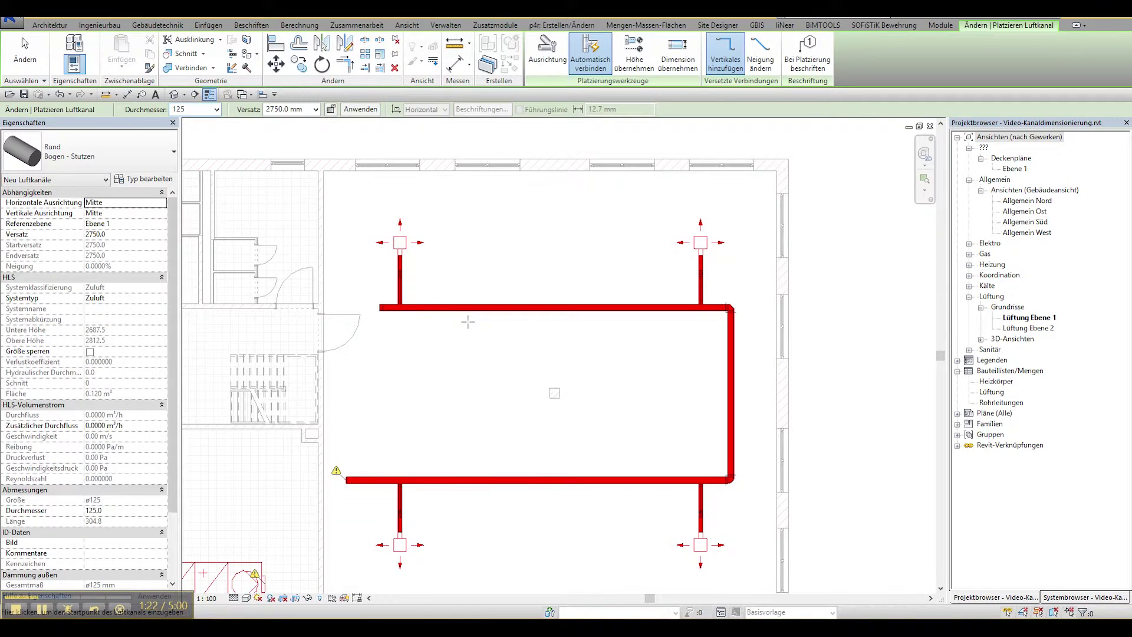
{"action": "key", "text": "Escape"}
{"action": "key", "text": "Escape"}
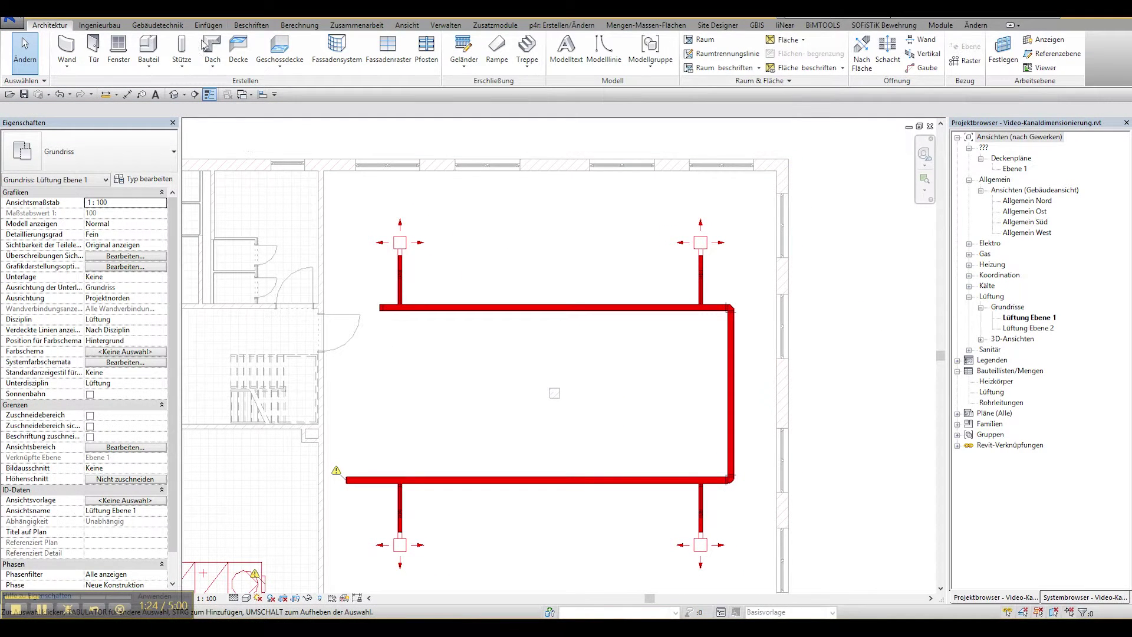
Tag the four supply terminals by category with their 250 m³/h airflow
{"action": "left_click", "coordinate": [252, 25]}
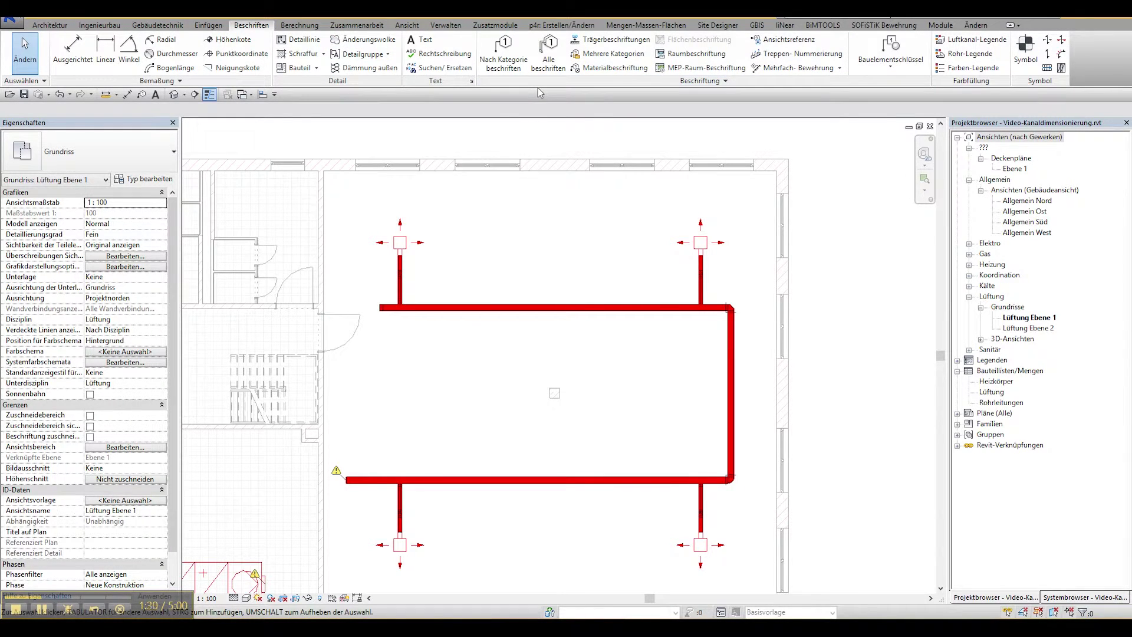
{"action": "left_click", "coordinate": [510, 65]}
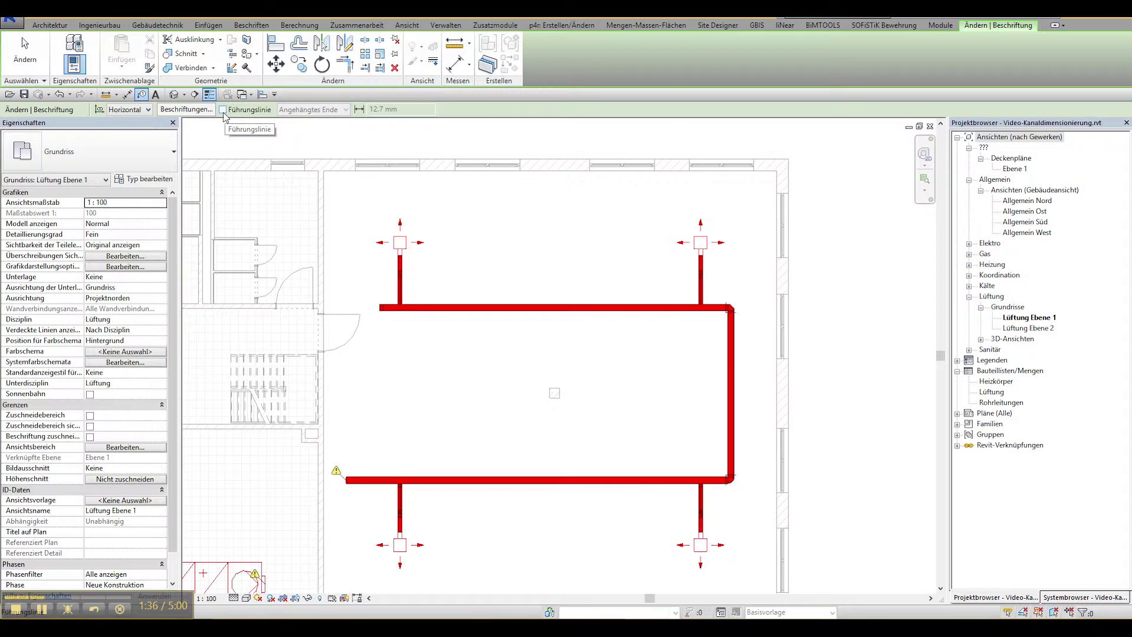
{"action": "left_click", "coordinate": [423, 243]}
{"action": "left_click", "coordinate": [712, 251]}
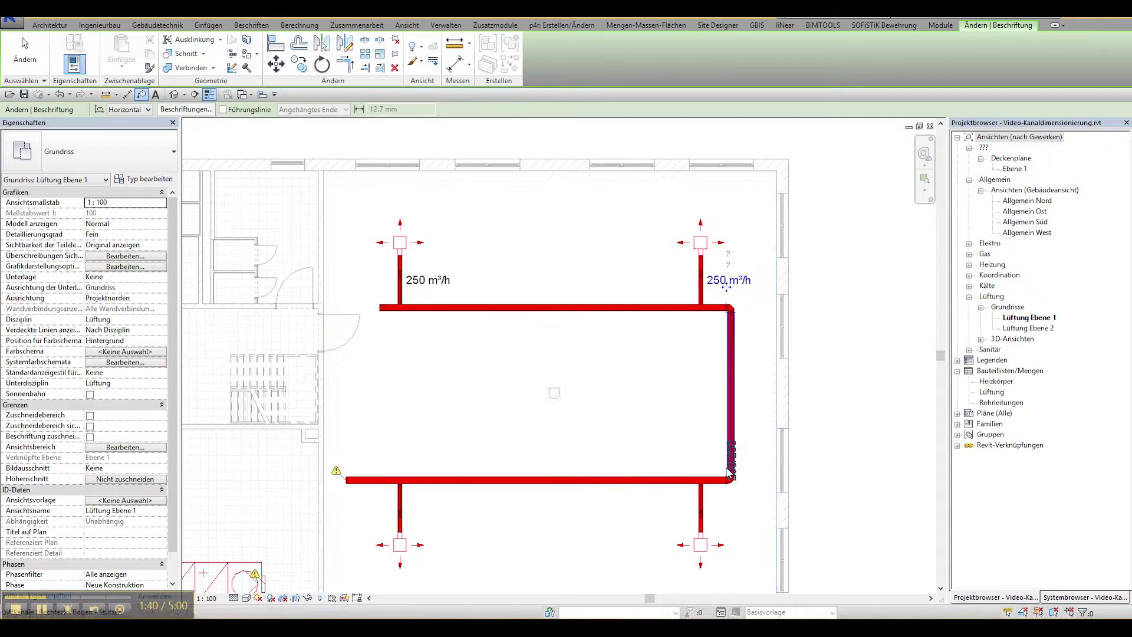
{"action": "left_click", "coordinate": [715, 531]}
{"action": "left_click", "coordinate": [395, 551]}
Tag the top, right and bottom main ducts with their 200/200 size
{"action": "left_click", "coordinate": [541, 308]}
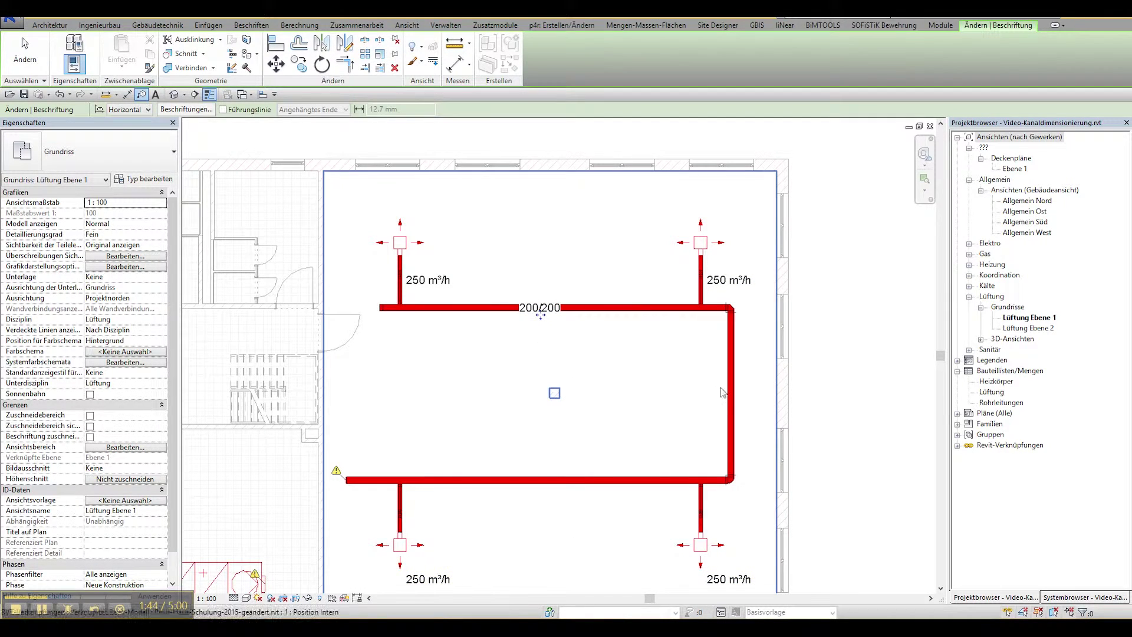
{"action": "left_click", "coordinate": [735, 384]}
{"action": "left_click", "coordinate": [548, 480]}
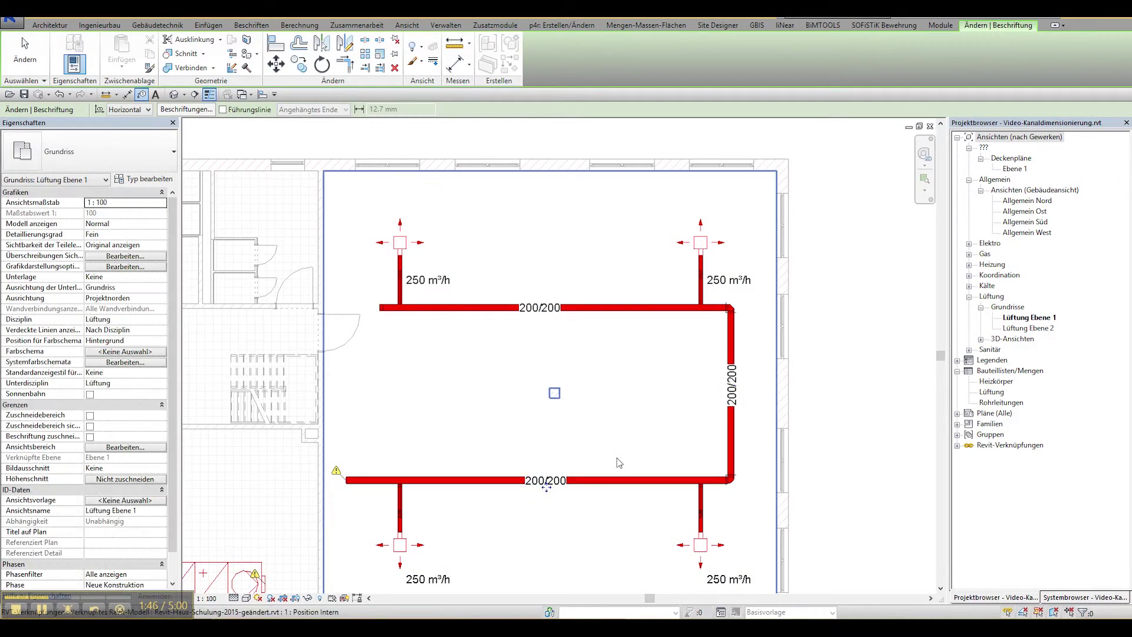
{"action": "key", "text": "Escape"}
{"action": "scroll", "coordinate": [615, 429], "scroll_direction": "down", "scroll_amount": 1}
{"action": "scroll", "coordinate": [602, 390], "scroll_direction": "down", "scroll_amount": 1}
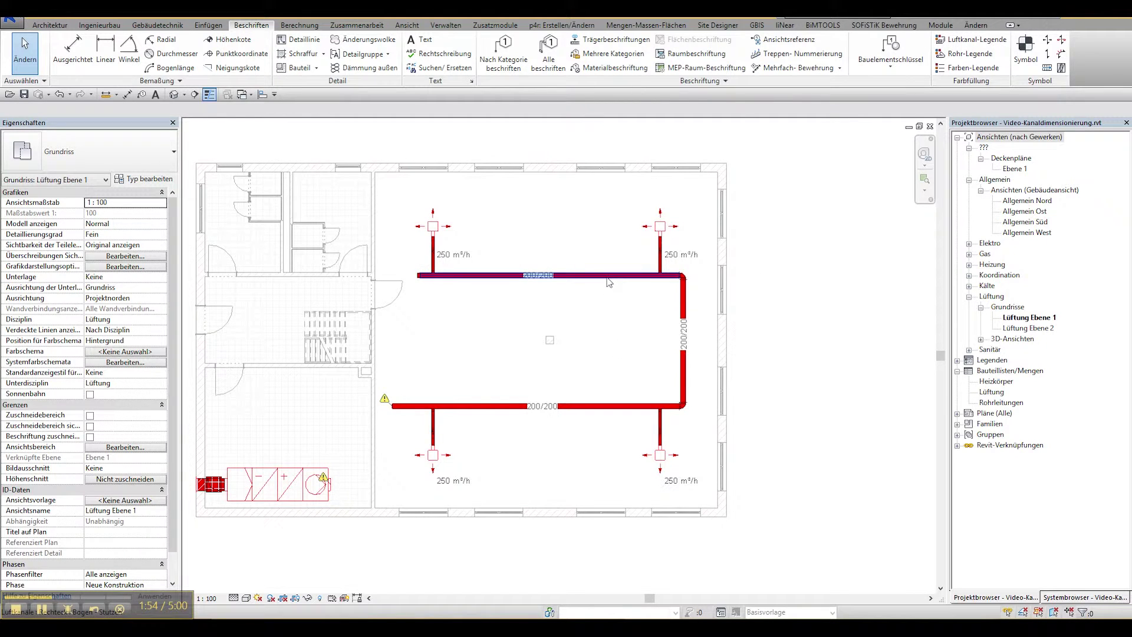
Inspect the Lüftung Zuluft 2 system's airflow and pressure, then select all 34 elements
{"action": "key", "text": "Tab"}
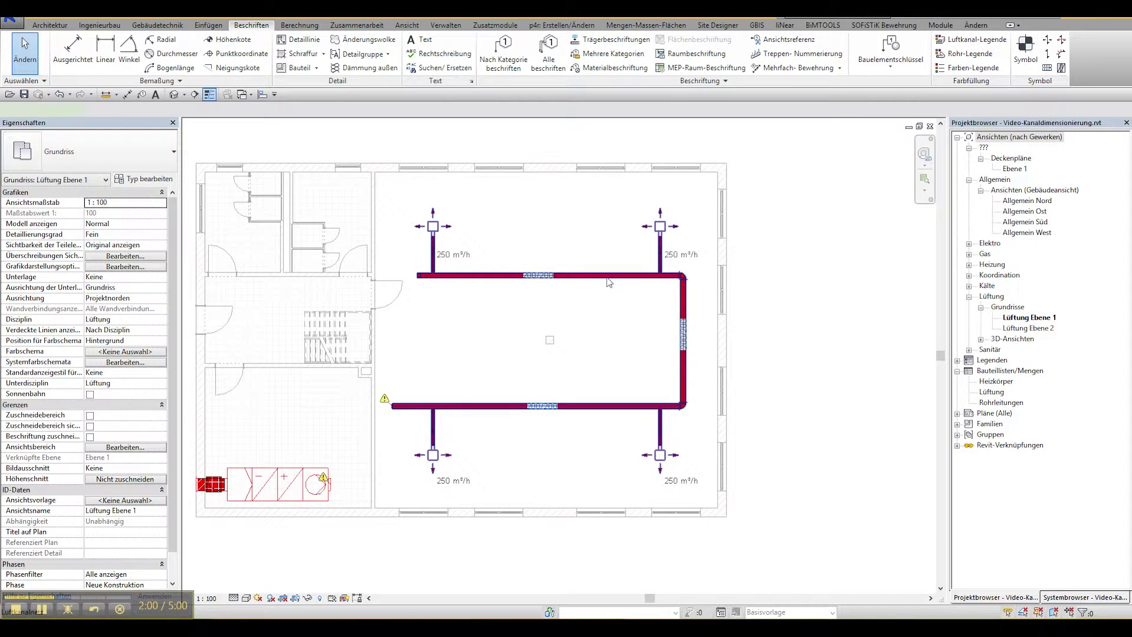
{"action": "left_click", "coordinate": [609, 282]}
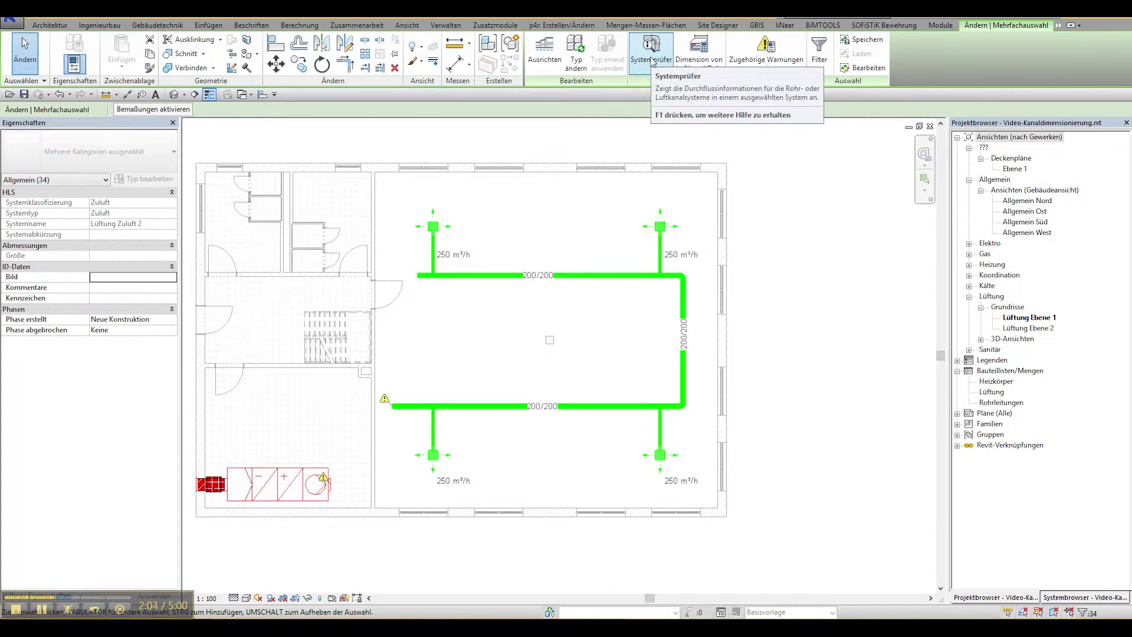
{"action": "left_click", "coordinate": [653, 59]}
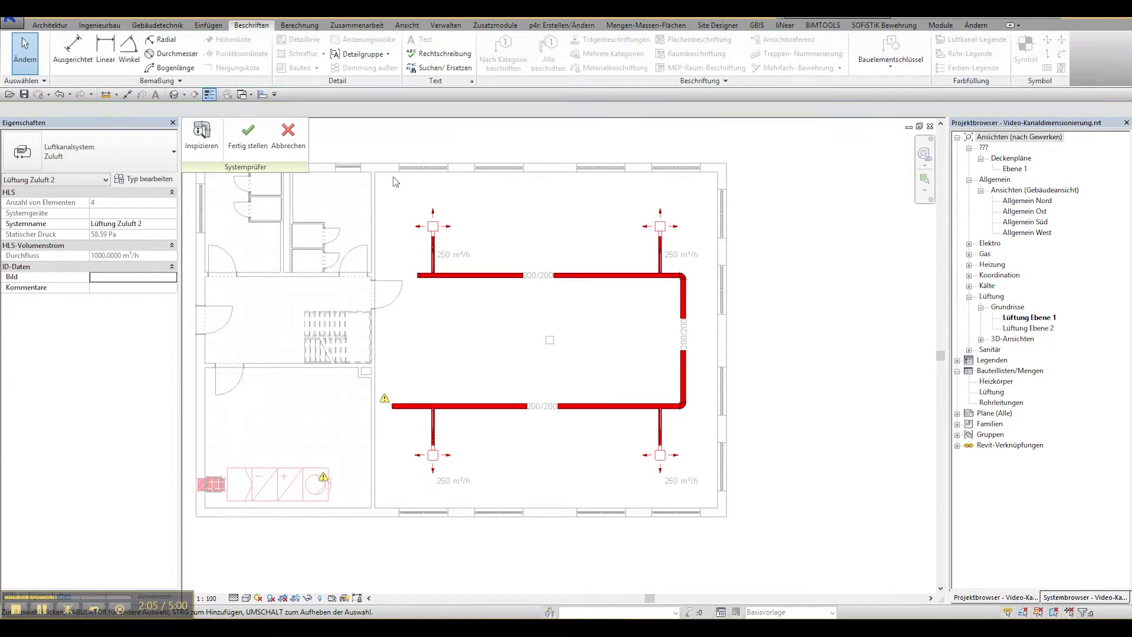
{"action": "left_click", "coordinate": [201, 137]}
{"action": "mouse_move", "coordinate": [578, 275]}
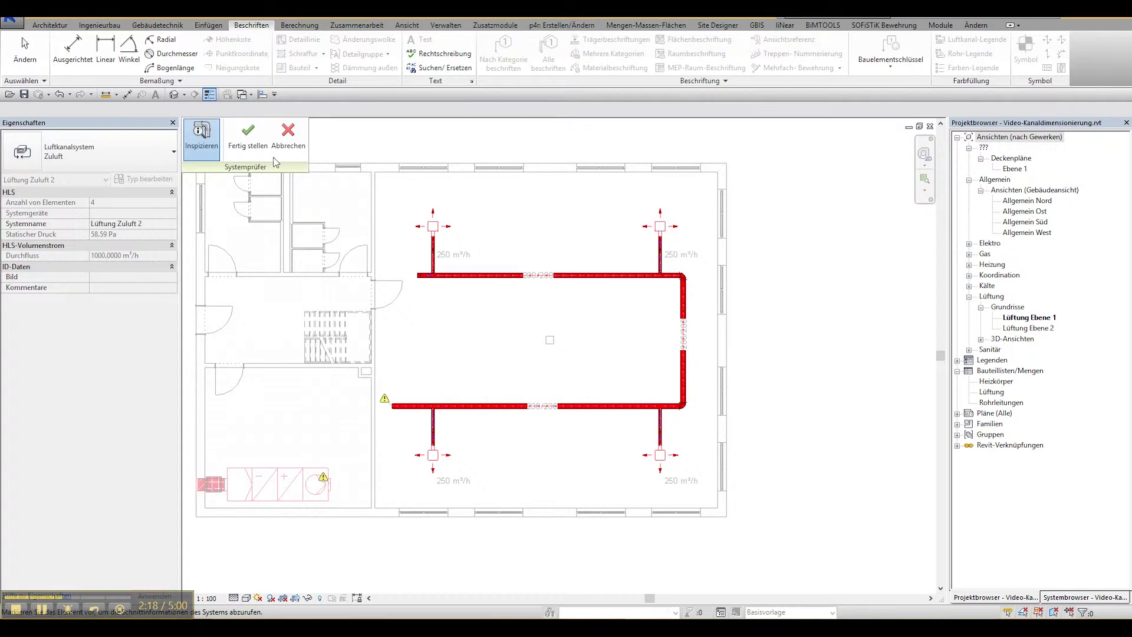
{"action": "left_click", "coordinate": [246, 139]}
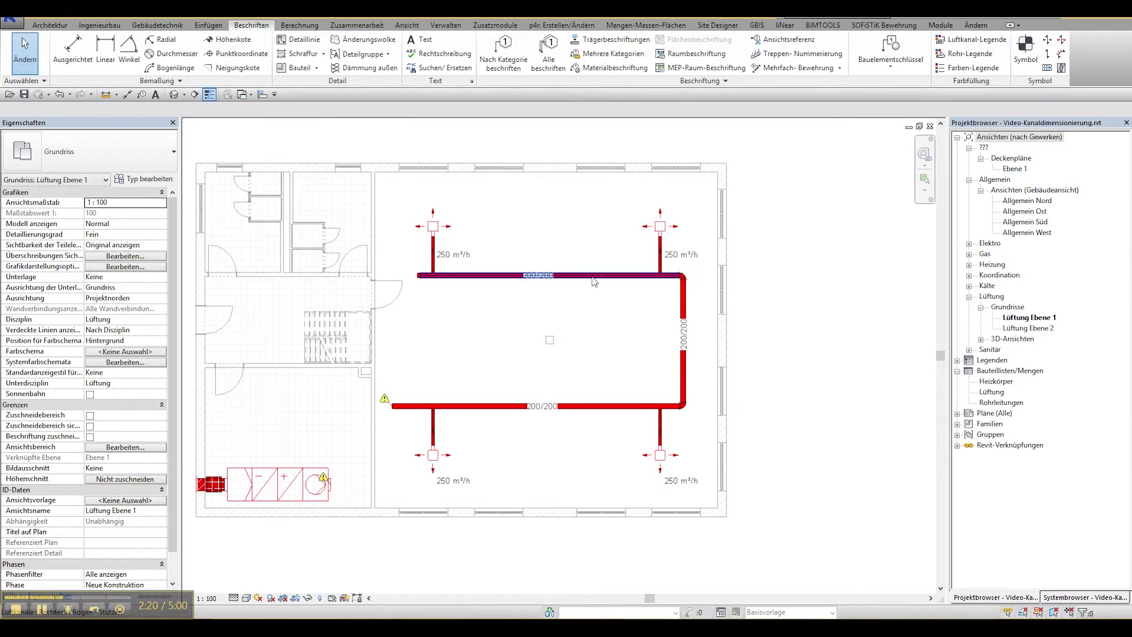
{"action": "key", "text": "Tab"}
{"action": "key", "text": "Tab"}
{"action": "left_click", "coordinate": [594, 280]}
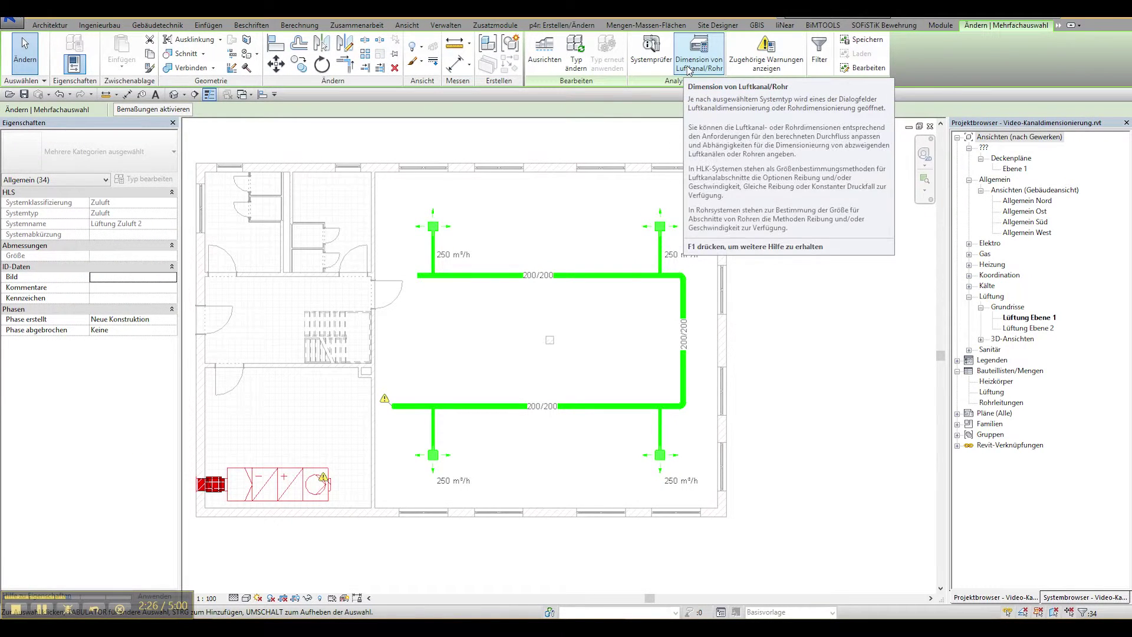
Auto-size the selected ducts by Geschwindigkeit at 5.1 m/s, giving 175/175 and 250/250
{"action": "left_click", "coordinate": [688, 70]}
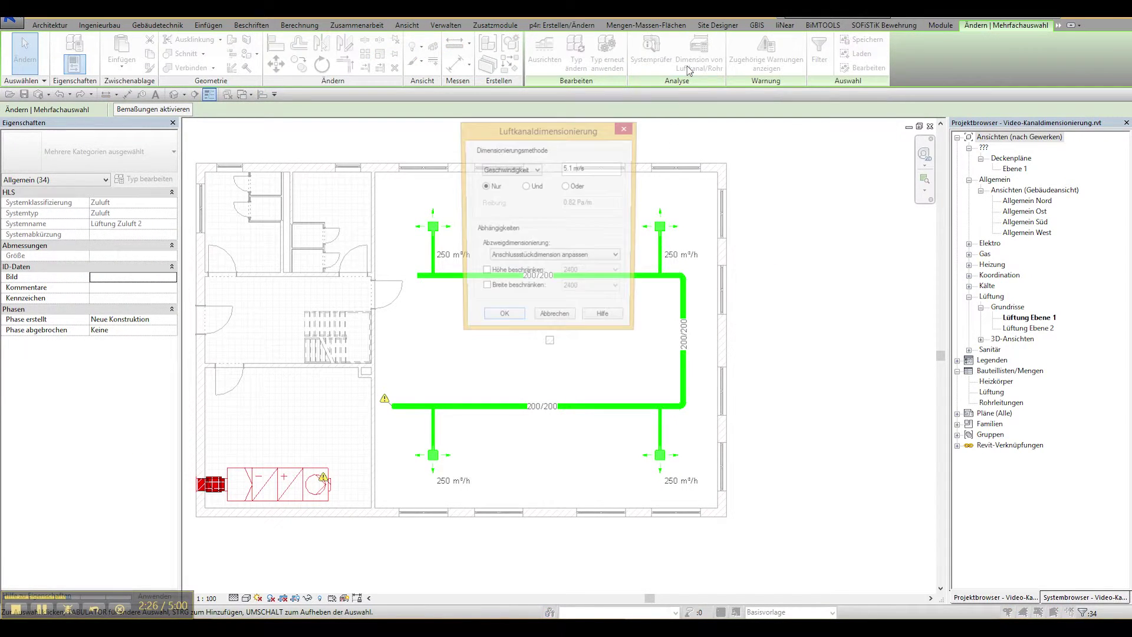
{"action": "left_click", "coordinate": [537, 170]}
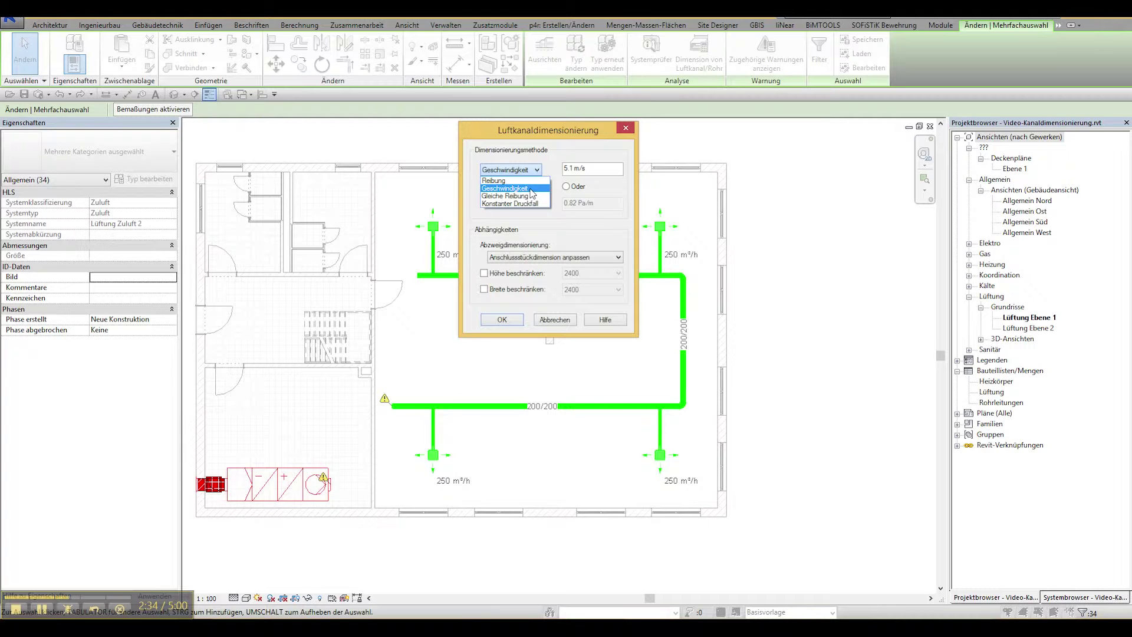
{"action": "left_click", "coordinate": [530, 189]}
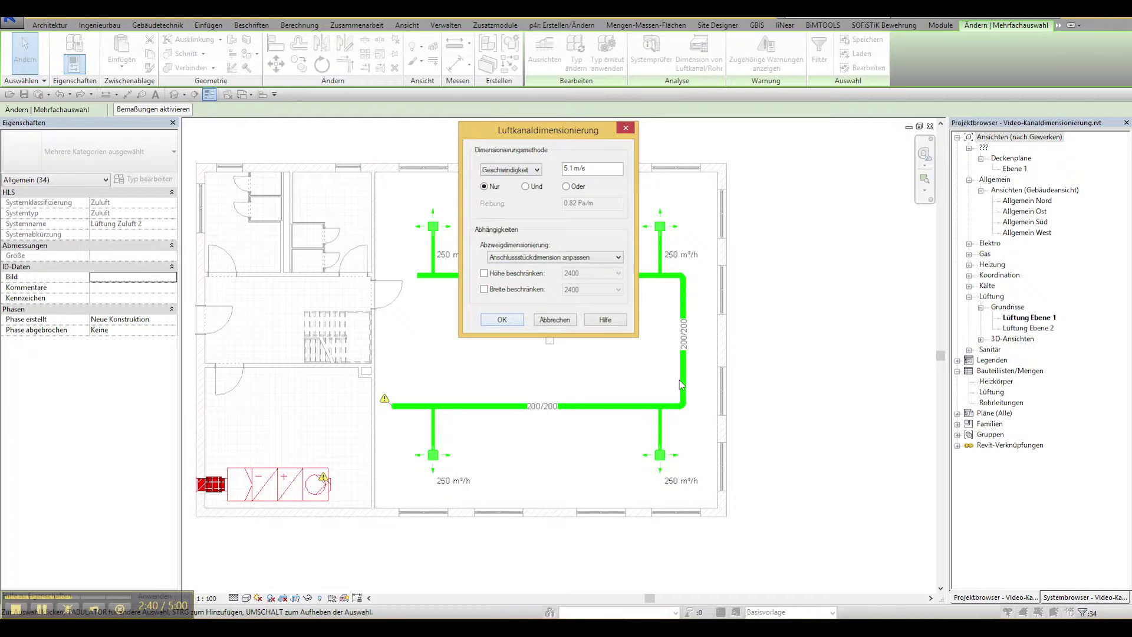
{"action": "left_click", "coordinate": [502, 320]}
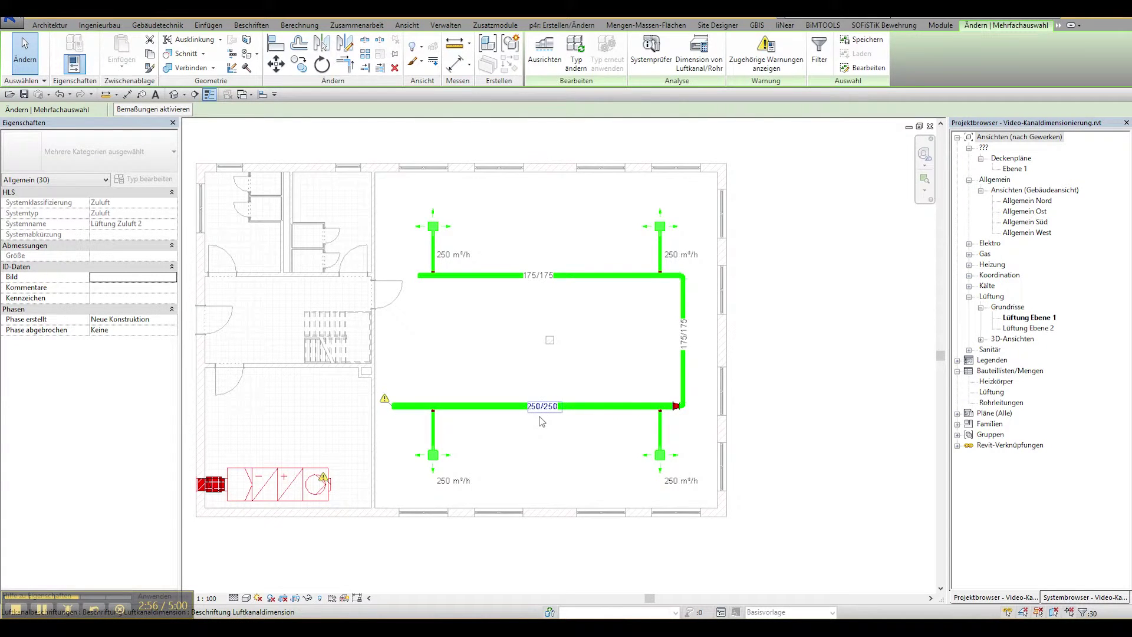
{"action": "left_click", "coordinate": [699, 370]}
{"action": "key", "text": "Escape"}
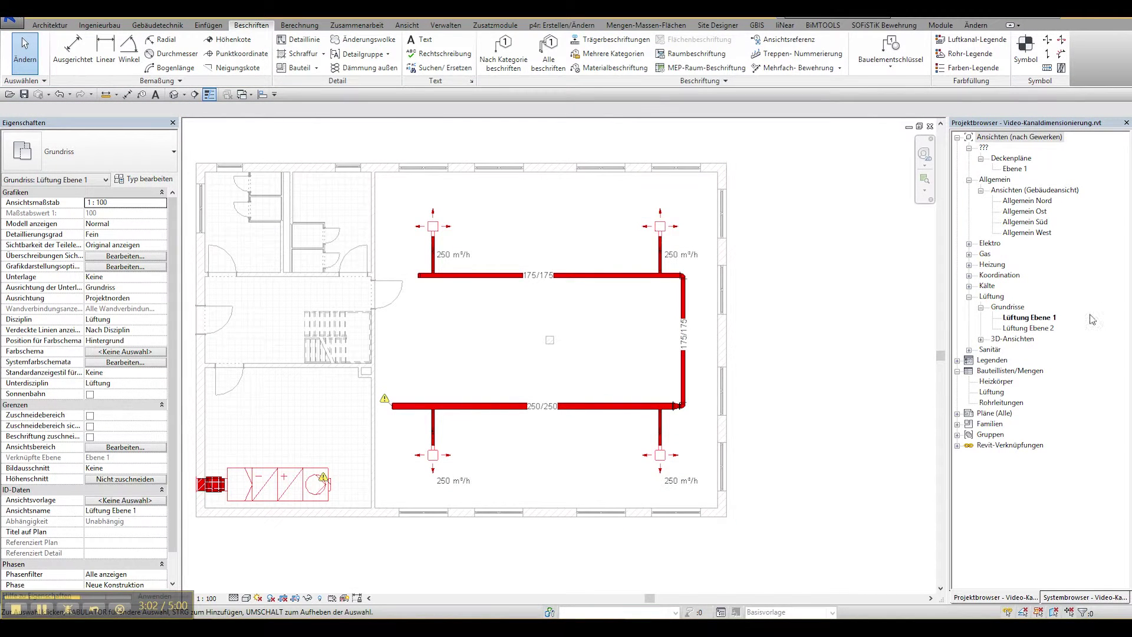
Duplicate the Lüftung Ebene 1 plan and rename the copy 'Lüftung Ebene 1 Farblegnede'
{"action": "right_click", "coordinate": [1034, 321]}
{"action": "mouse_move", "coordinate": [1009, 398]}
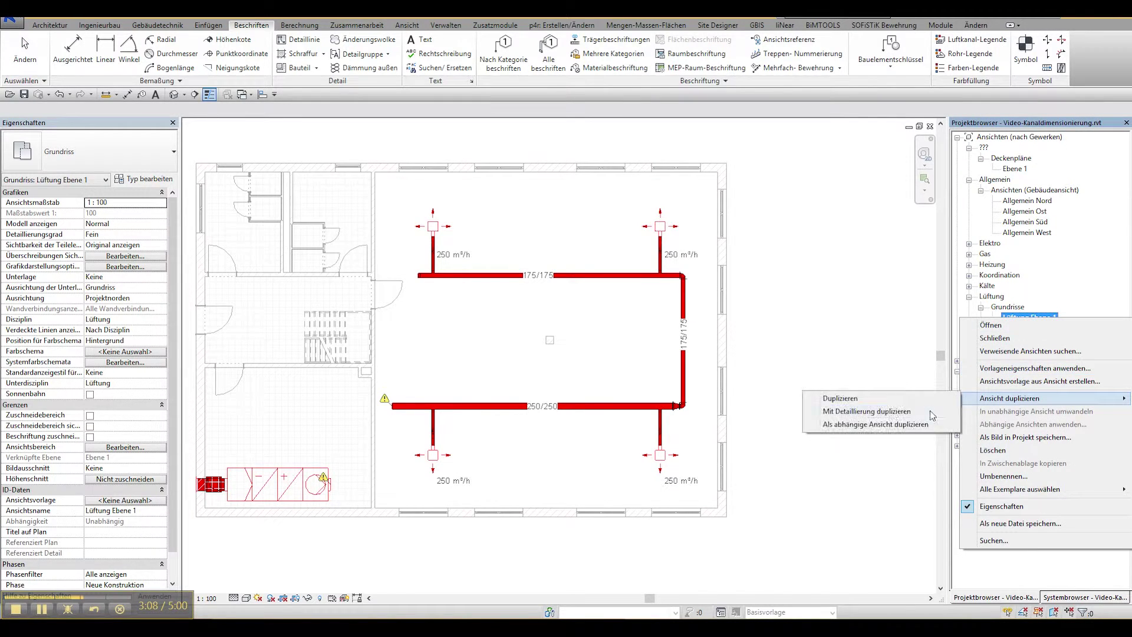
{"action": "left_click", "coordinate": [893, 398]}
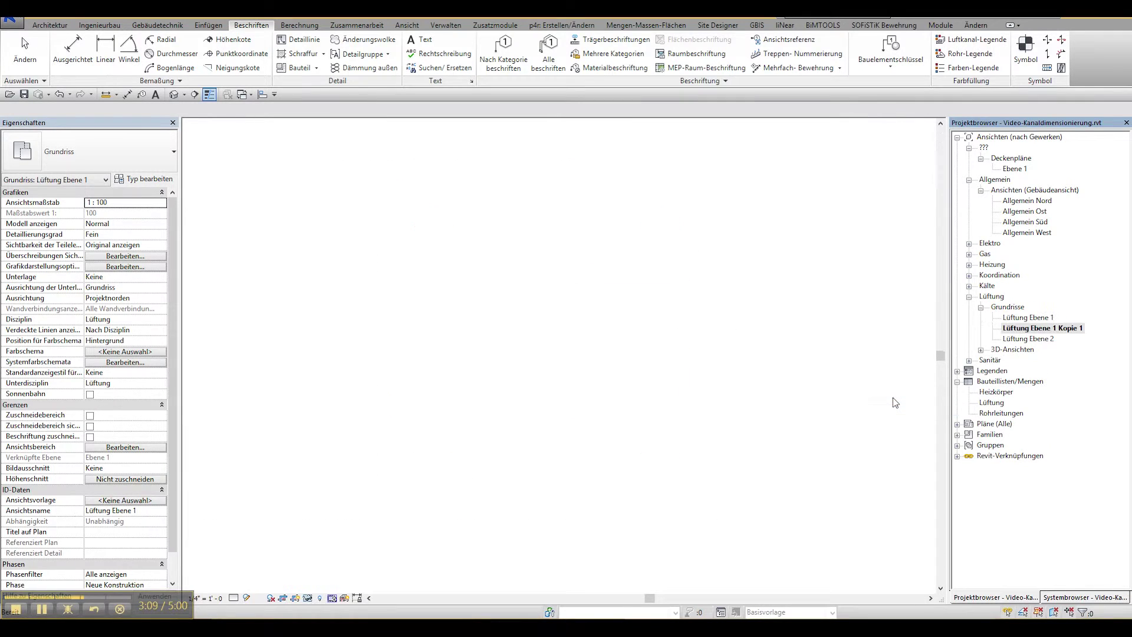
{"action": "right_click", "coordinate": [1038, 328]}
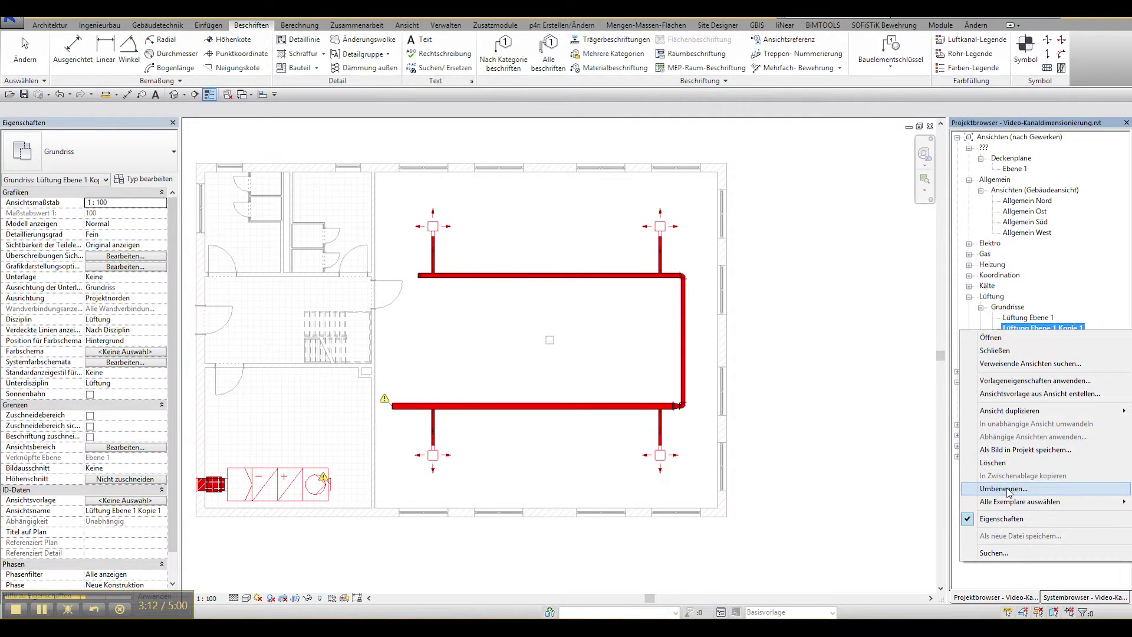
{"action": "left_click", "coordinate": [1009, 489]}
{"action": "left_click_drag", "start_coordinate": [484, 126], "coordinate": [517, 130]}
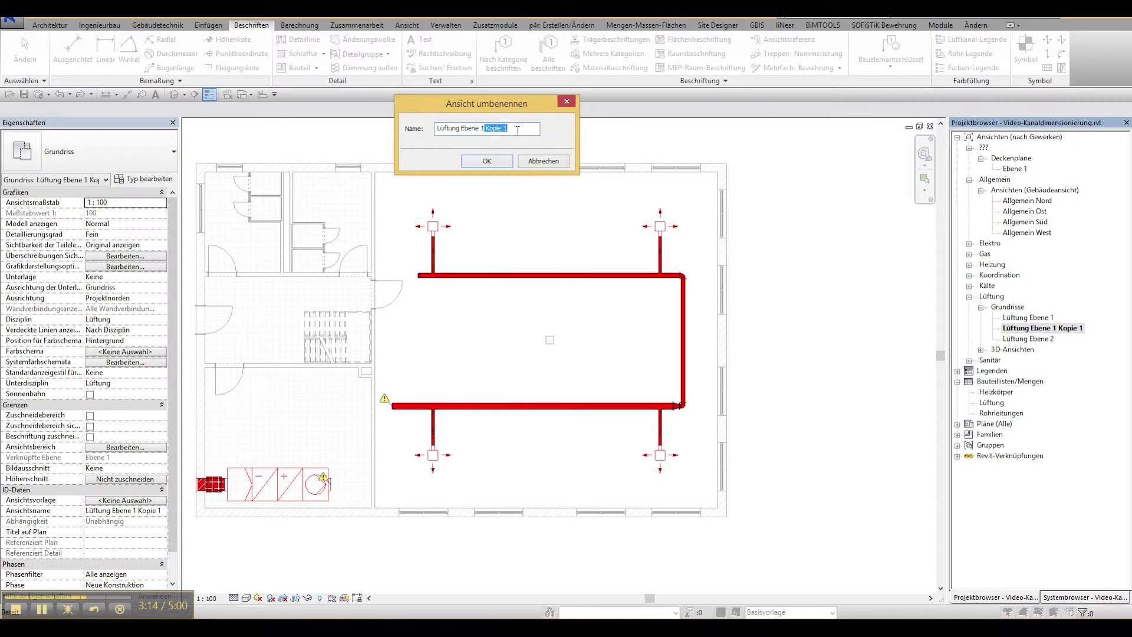
{"action": "key", "text": "BackSpace"}
{"action": "type", "text": "Farblegnede"}
{"action": "left_click", "coordinate": [499, 161]}
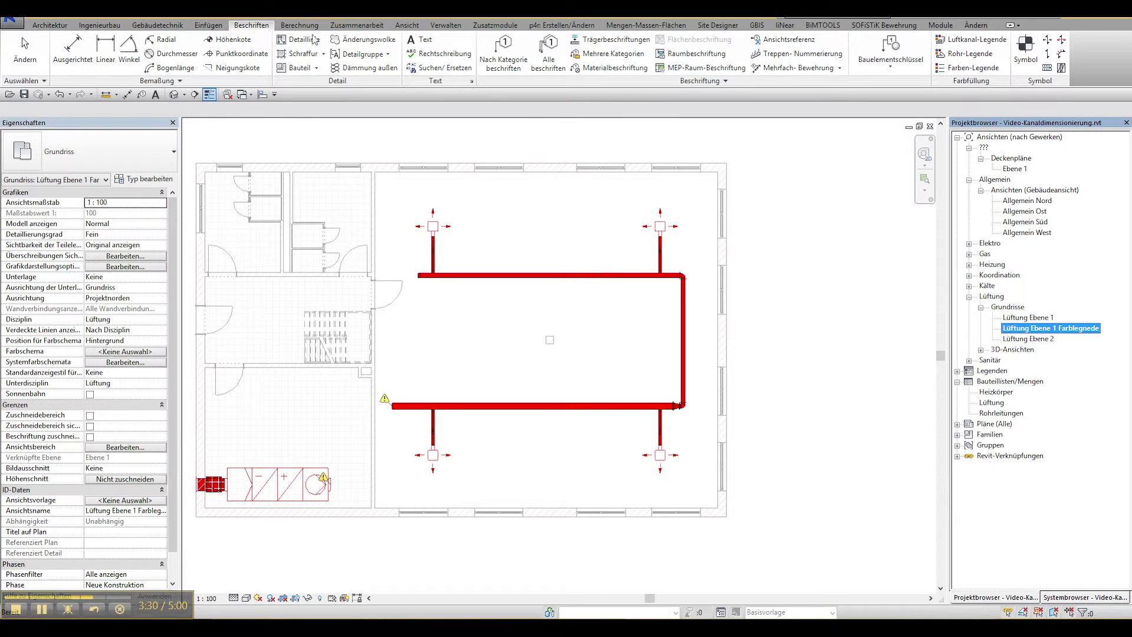
Clear the L_ZU filter's red fill pattern override in this view's Visibility/Graphics
{"action": "left_click", "coordinate": [403, 26]}
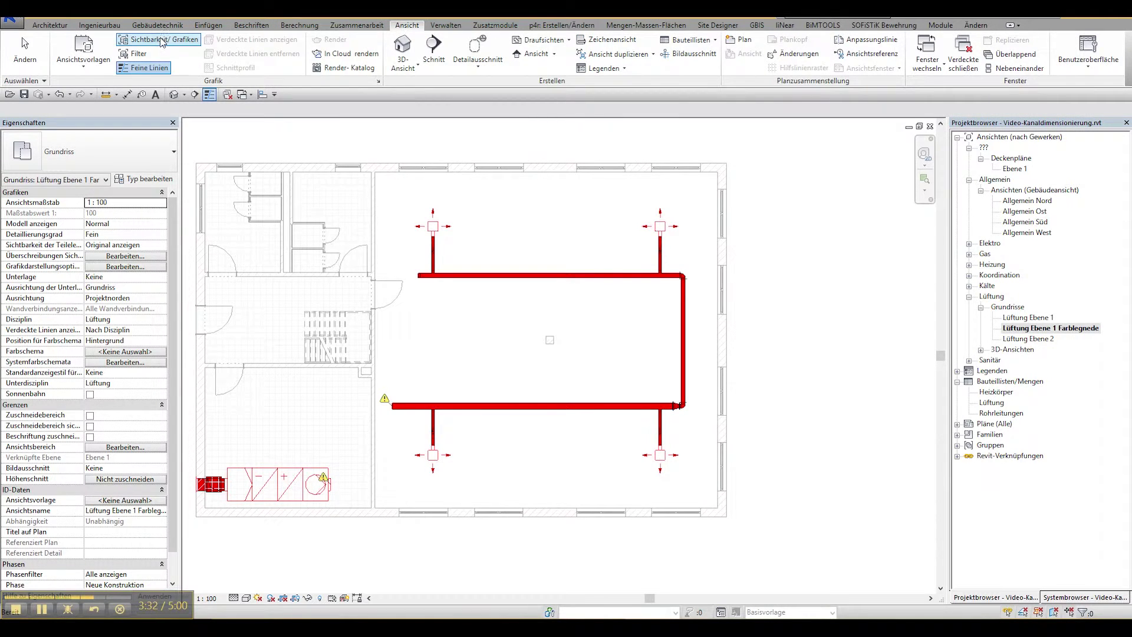
{"action": "left_click", "coordinate": [160, 39]}
{"action": "left_click", "coordinate": [471, 93]}
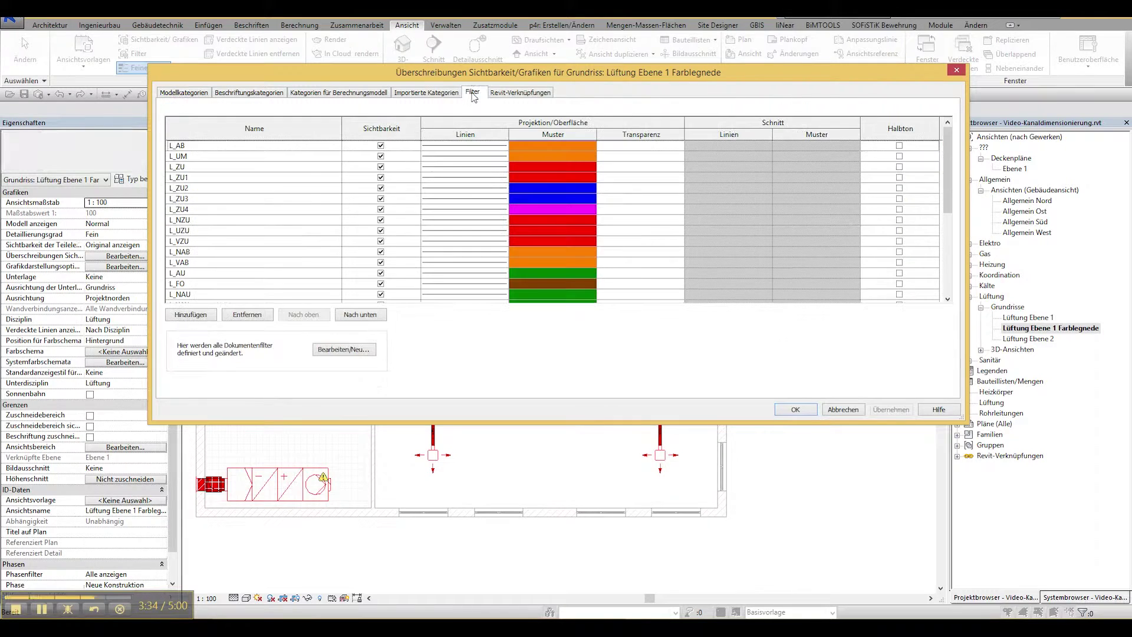
{"action": "left_click", "coordinate": [189, 168]}
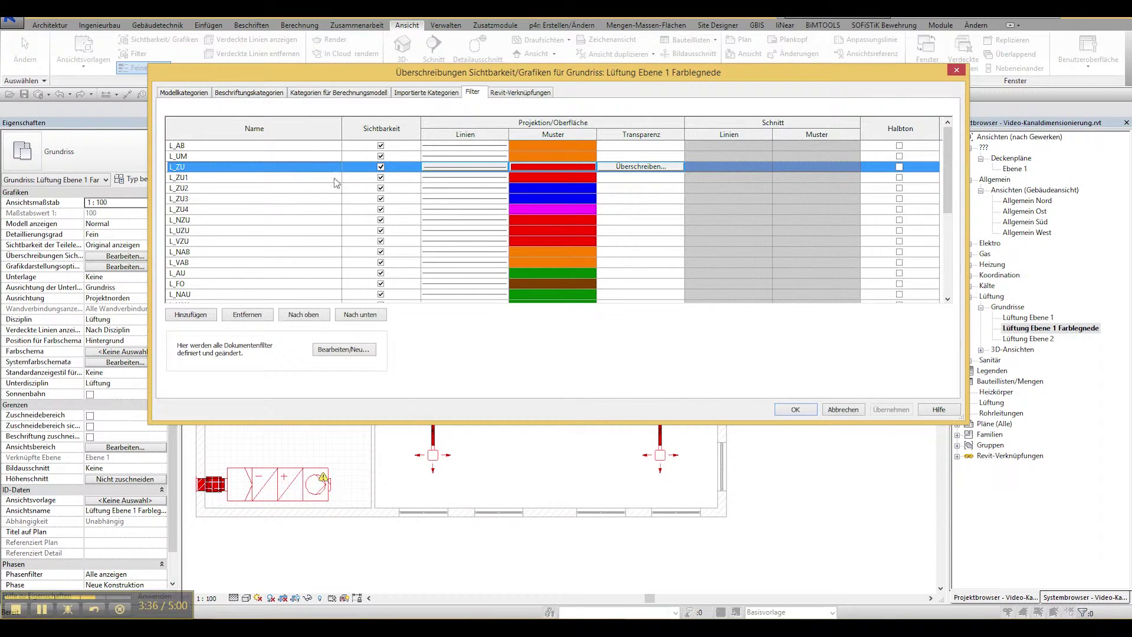
{"action": "left_click", "coordinate": [566, 169]}
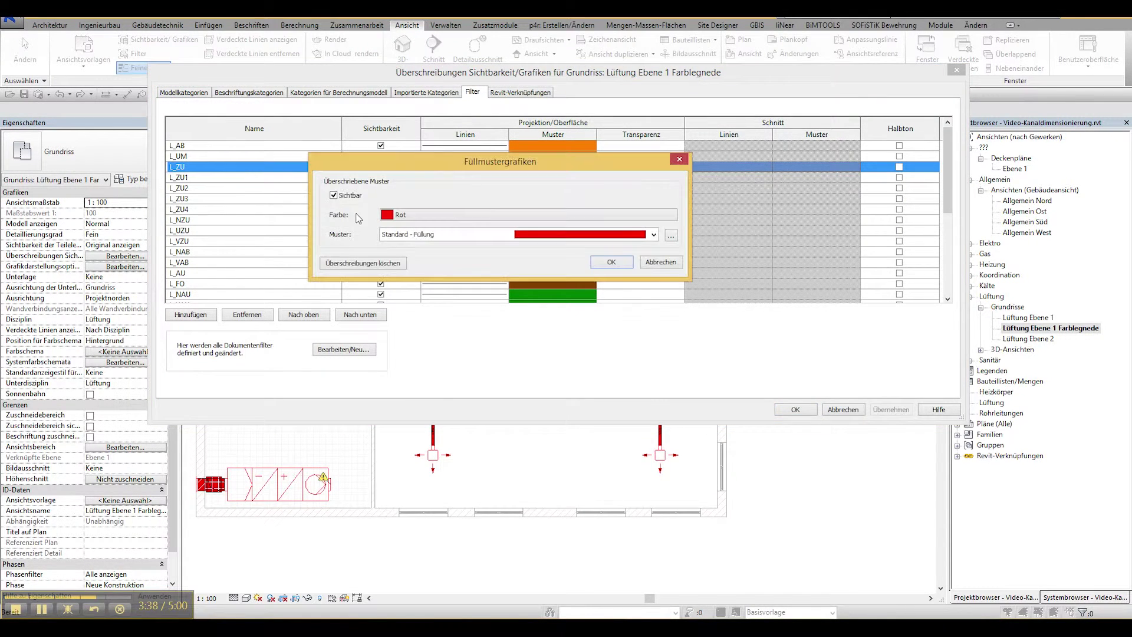
{"action": "left_click", "coordinate": [362, 263]}
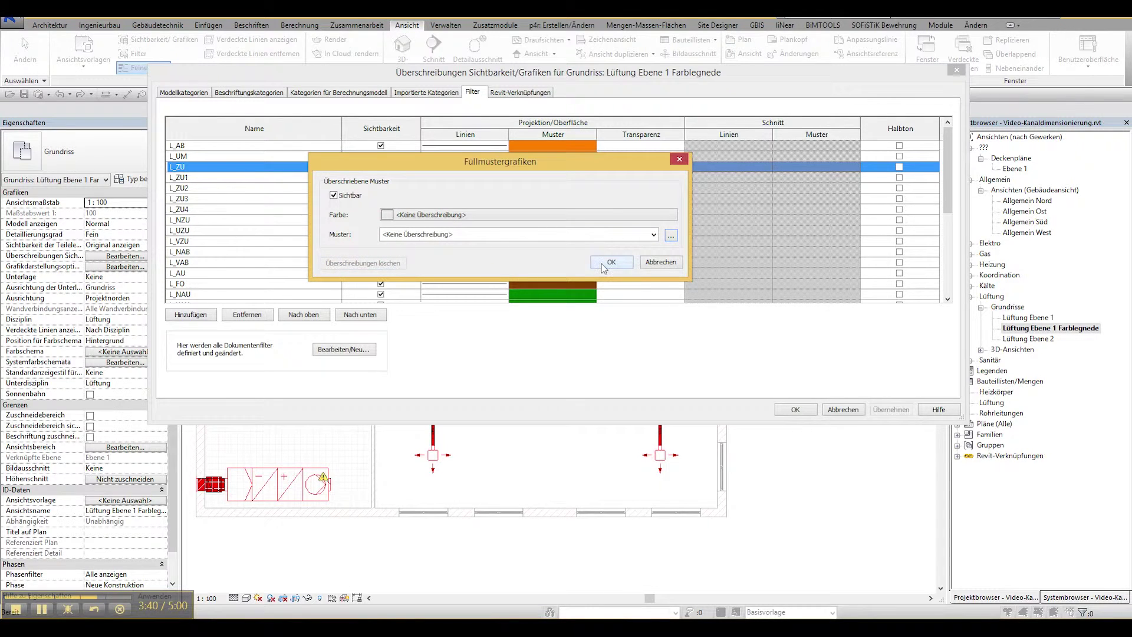
{"action": "left_click", "coordinate": [599, 263]}
{"action": "left_click", "coordinate": [796, 409]}
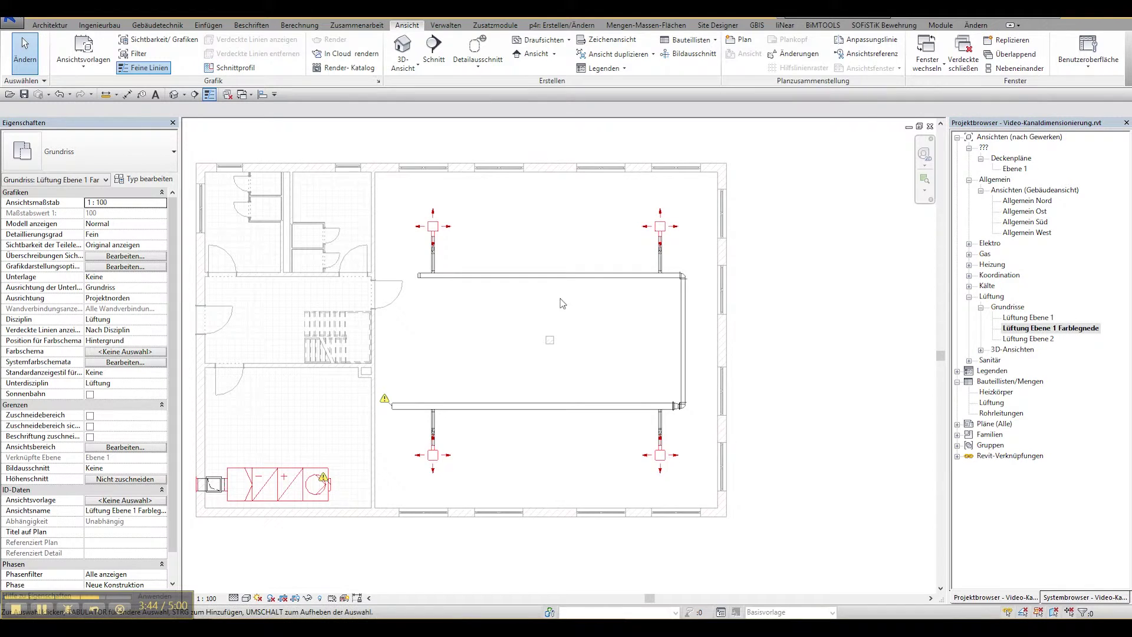
Place a duct colour-fill legend using Luftkanalfarbfüllung - Geschwindigkeit right of the plan
{"action": "left_click", "coordinate": [301, 25]}
{"action": "left_click", "coordinate": [928, 82]}
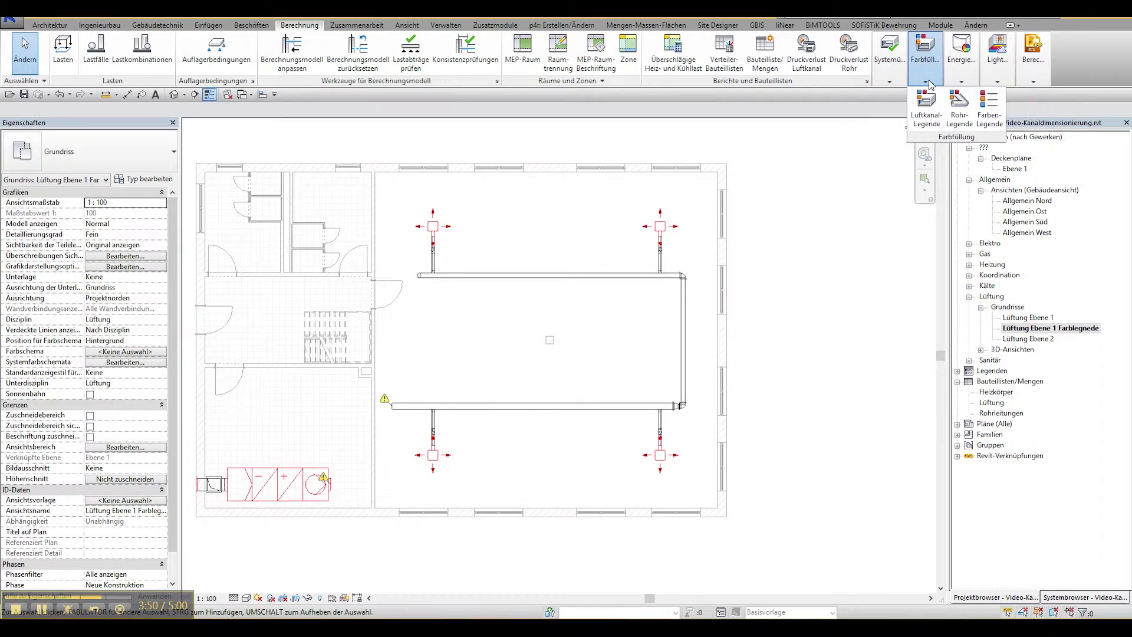
{"action": "left_click", "coordinate": [928, 109]}
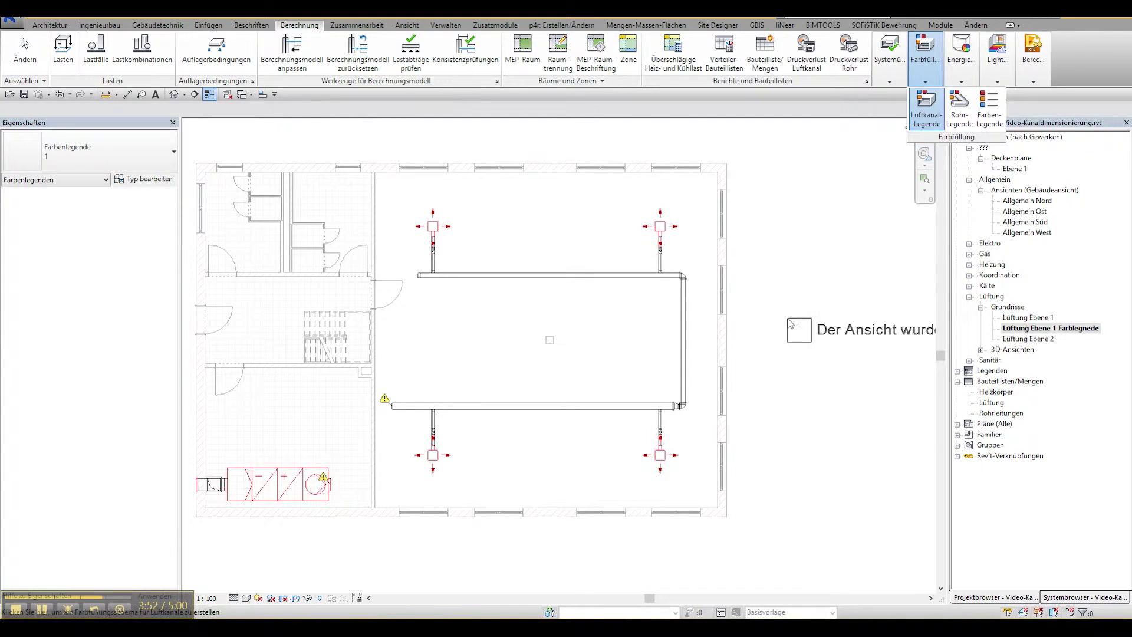
{"action": "left_click", "coordinate": [795, 295]}
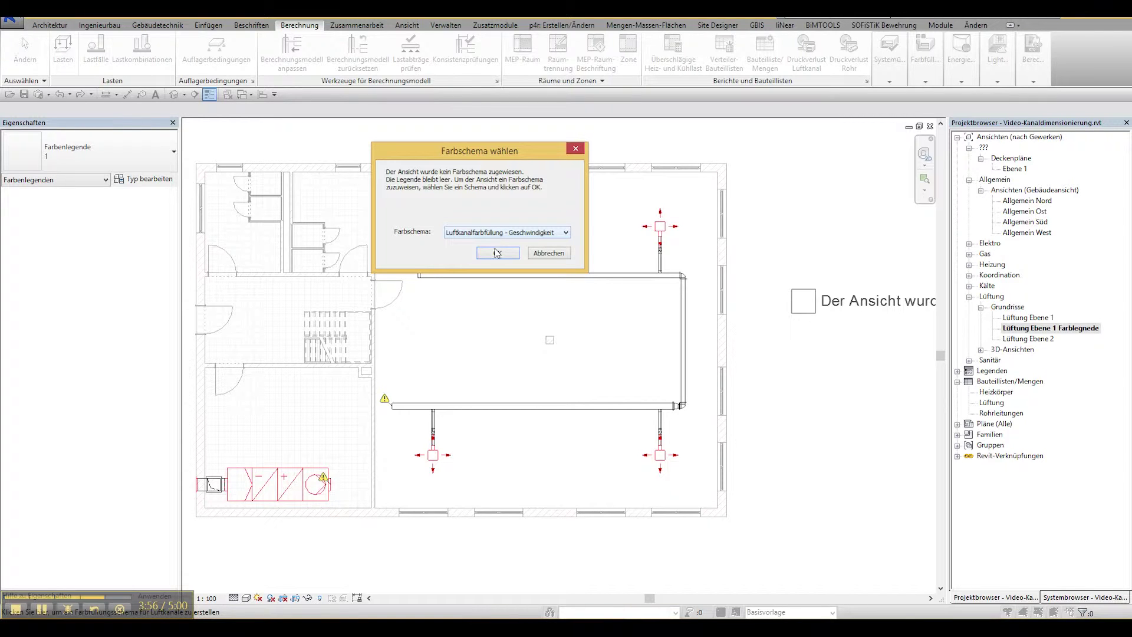
{"action": "left_click", "coordinate": [497, 253]}
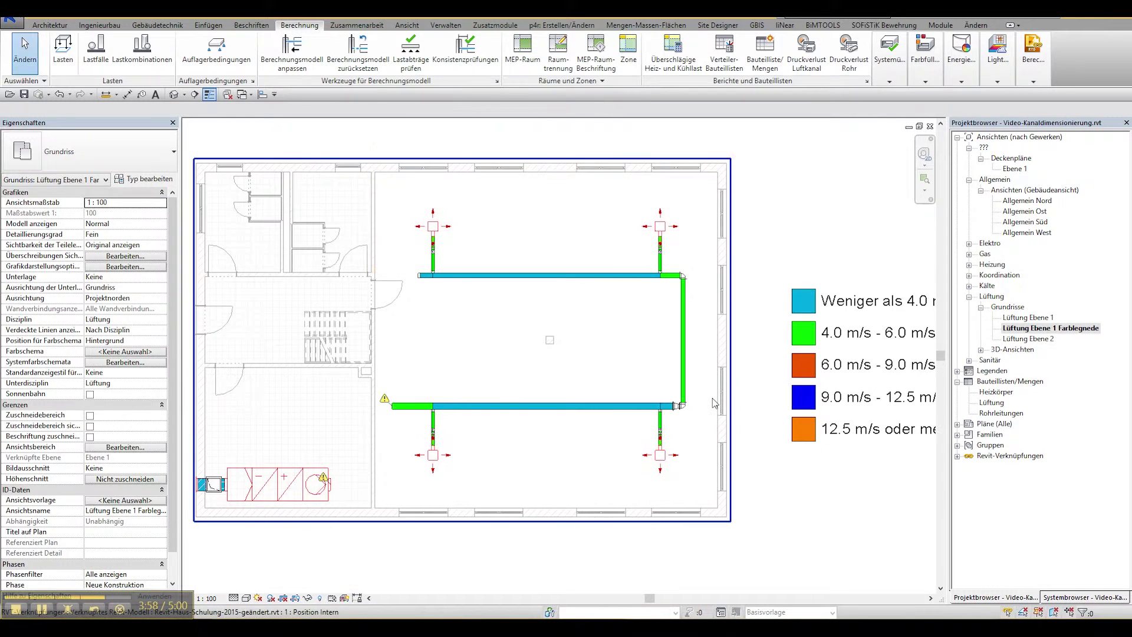
{"action": "scroll", "coordinate": [717, 399], "scroll_direction": "down", "scroll_amount": 2}
{"action": "mouse_move", "coordinate": [777, 514]}
{"action": "middle_mouse_down"}
{"action": "mouse_move", "coordinate": [758, 465]}
{"action": "mouse_move", "coordinate": [713, 424]}
{"action": "middle_mouse_up"}
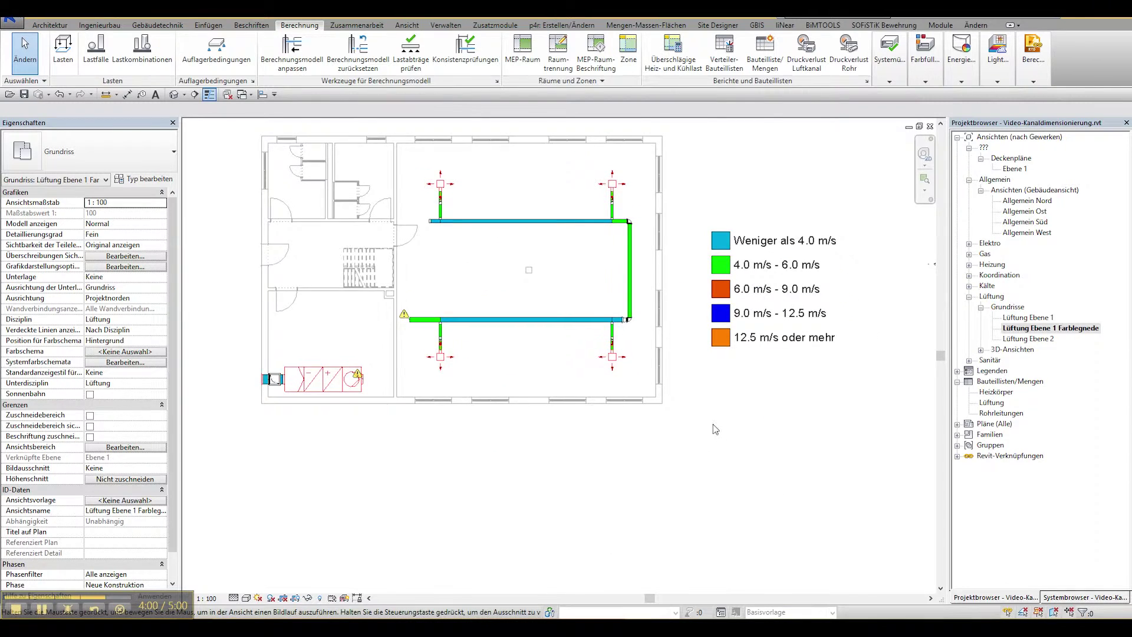
{"action": "scroll", "coordinate": [713, 425], "scroll_direction": "up", "scroll_amount": 1}
{"action": "scroll", "coordinate": [752, 366], "scroll_direction": "down", "scroll_amount": 1}
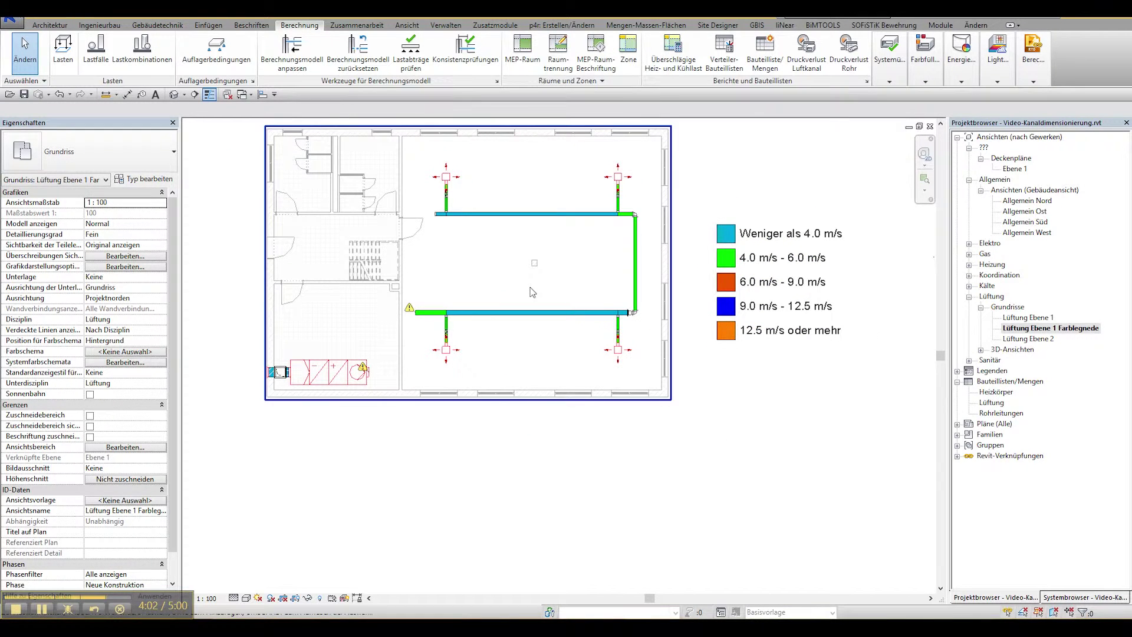